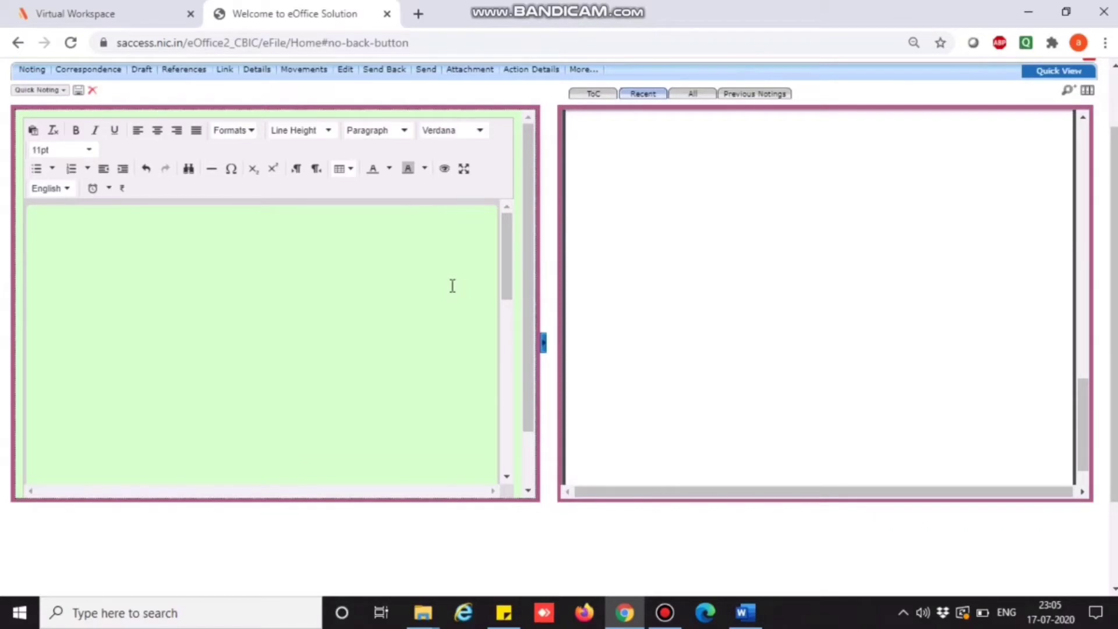
# Write '(I) subject Page#' in the noting and link it to correspondence page 9.
pyautogui.click(212, 277)
pyautogui.write('(')
pyautogui.write('IO')
pyautogui.press('BackSpace')
pyautogui.write(') su je')
pyautogui.press('BackSpace')
pyautogui.press('BackSpace')
pyautogui.press('BackSpace')
pyautogui.write('bject Page#')
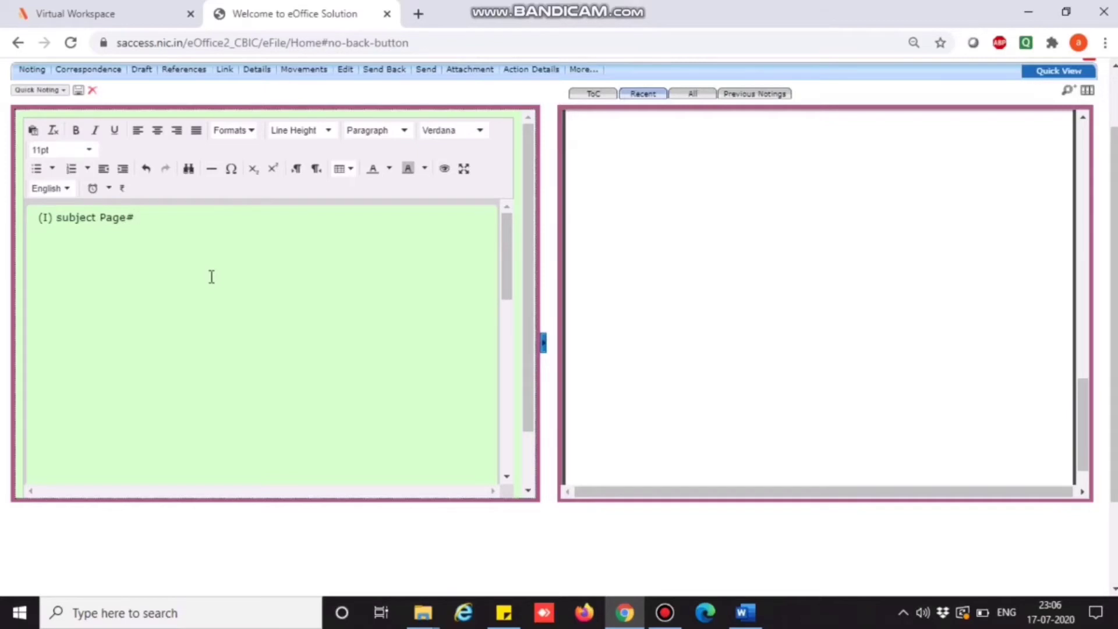
pyautogui.press('Return')
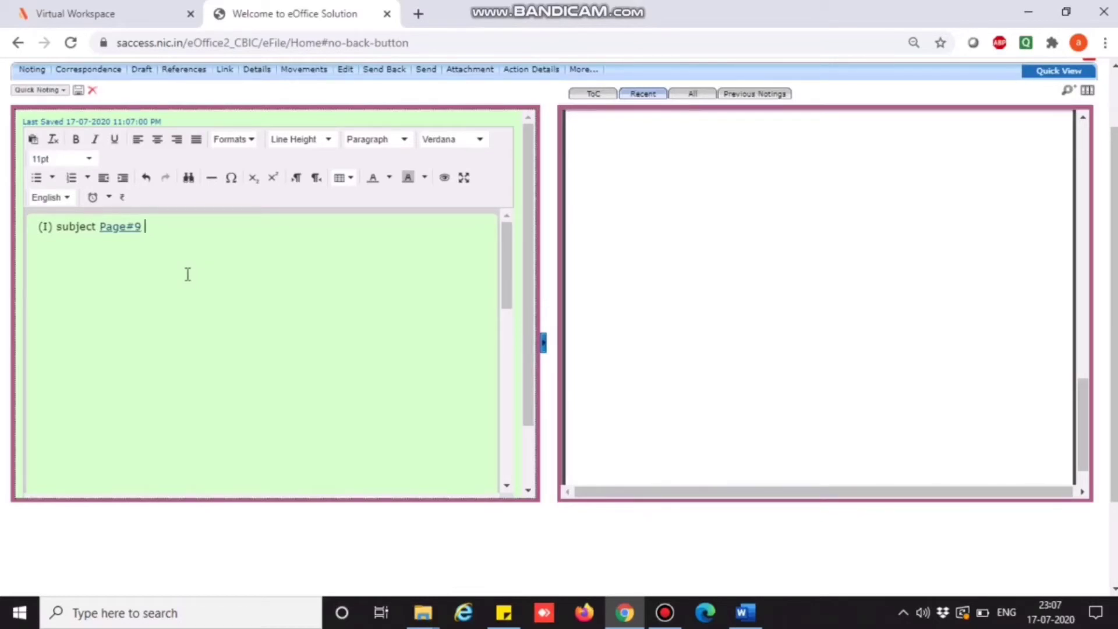
# Add a second subject line '(II) Subject Page#10', correcting the stray 0 after (II.
pyautogui.press('Return')
pyautogui.press('Return')
pyautogui.press('Return')
pyautogui.write('(II0 Sub')
pyautogui.press('BackSpace')
pyautogui.write('bject Pa')
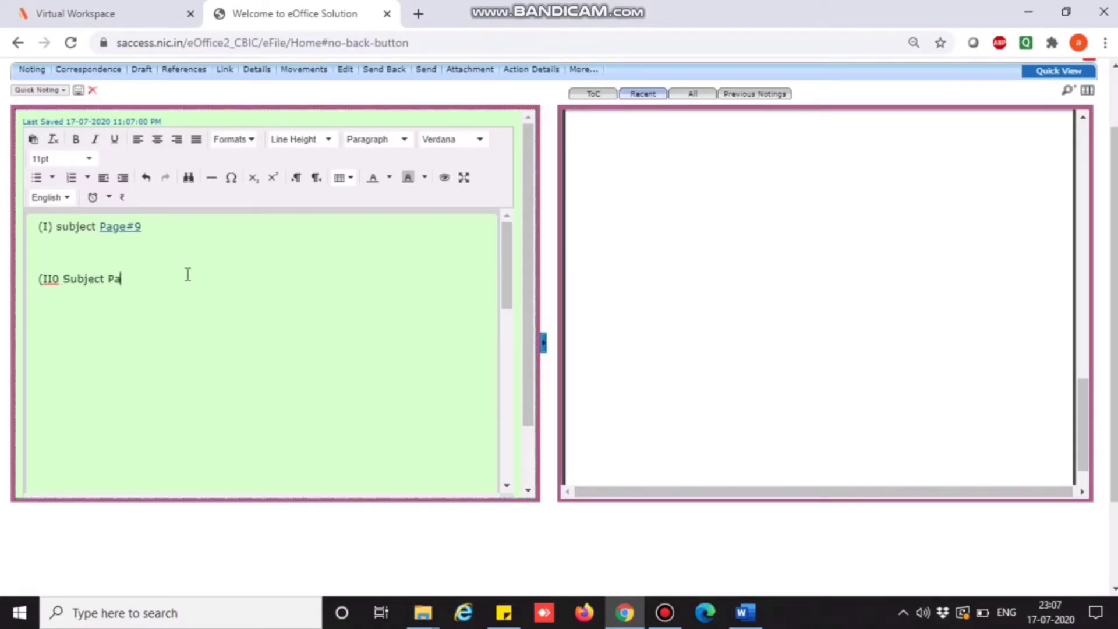
pyautogui.write('ge#10')
pyautogui.press('Return')
pyautogui.press('Up')
pyautogui.press('Right')
pyautogui.press('Right')
pyautogui.press('Right')
pyautogui.press('Delete')
pyautogui.write(')')
pyautogui.press('Down')
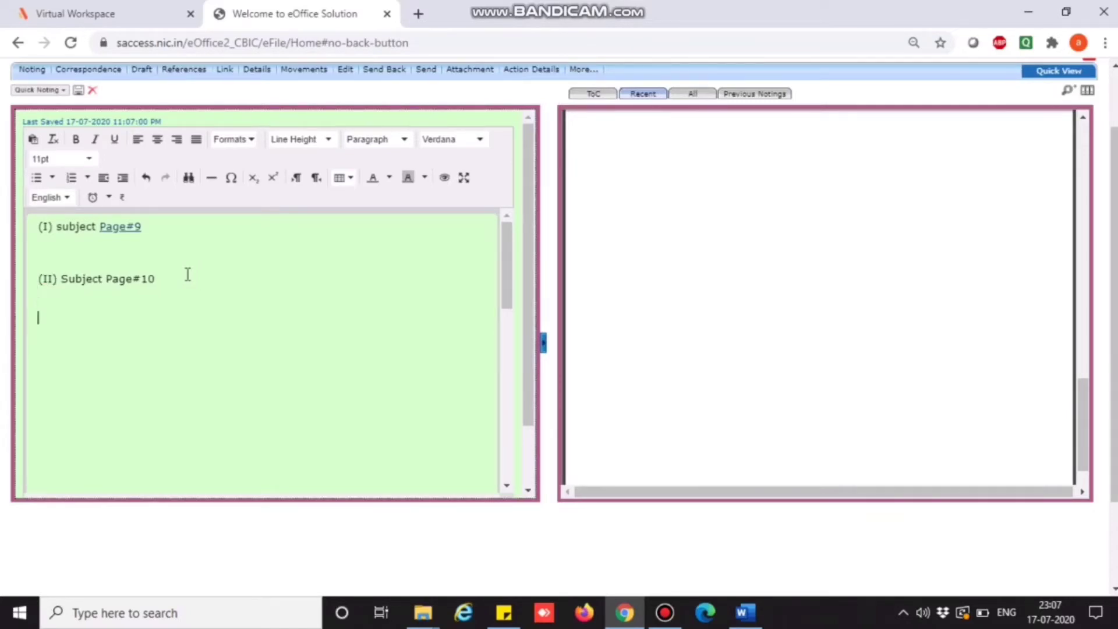
# Begin the third subject line '(III) Subject Page#' after a blank line.
pyautogui.press('Return')
pyautogui.write('(III) Subject Page')
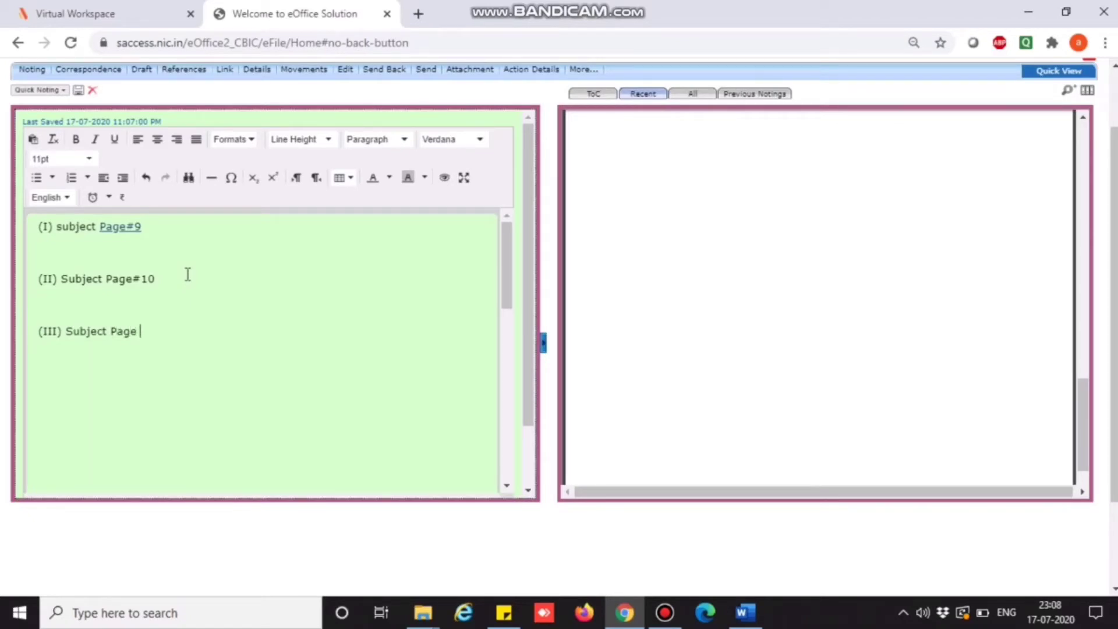
pyautogui.write('#')
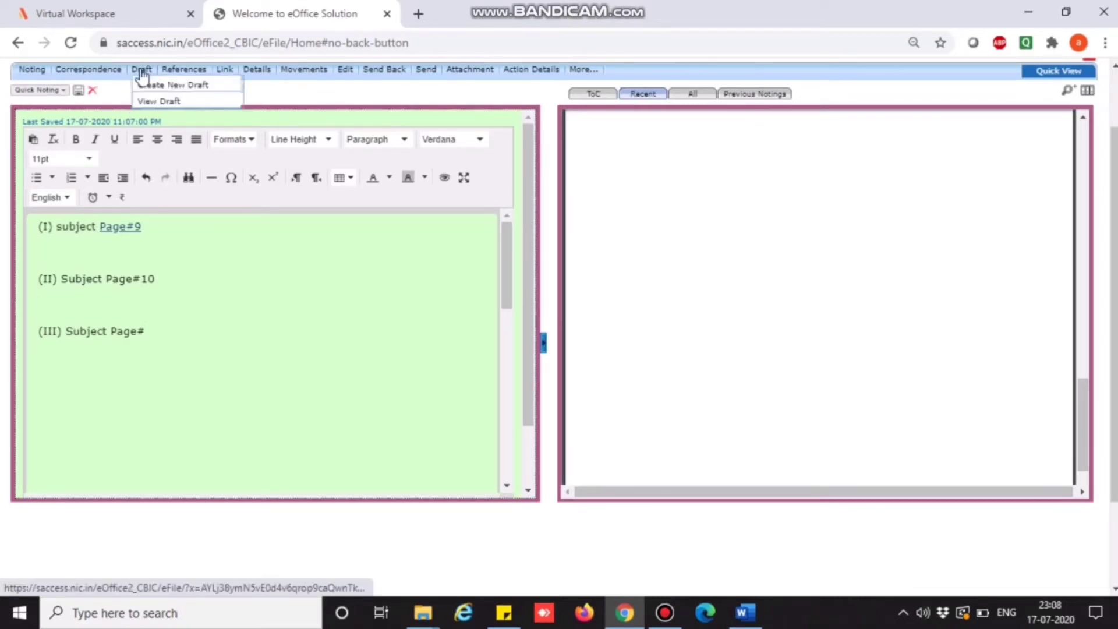
# Create a new blank draft, select the entire Hindi letter in Word, then return to eFile.
pyautogui.click(153, 87)
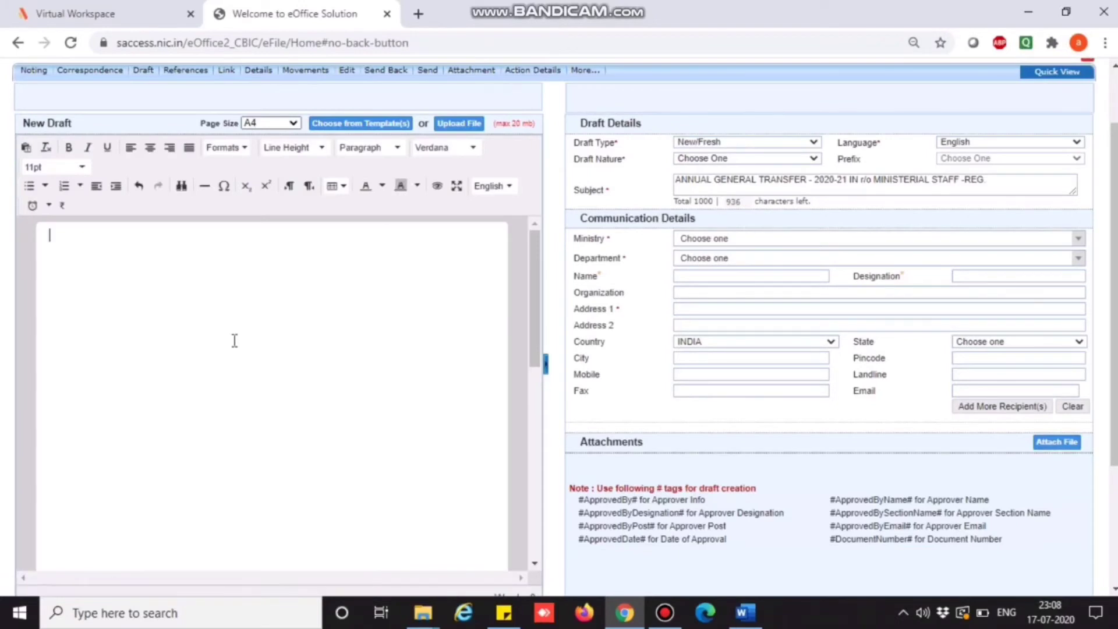
pyautogui.click(749, 614)
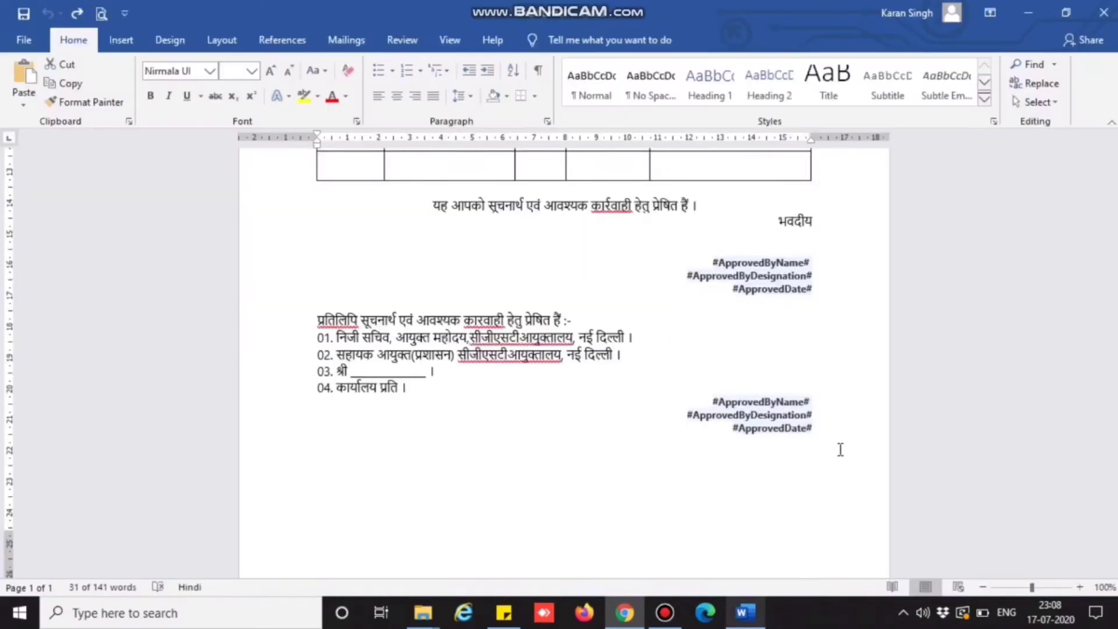
pyautogui.moveTo(835, 451); pyautogui.dragTo(478, 256)
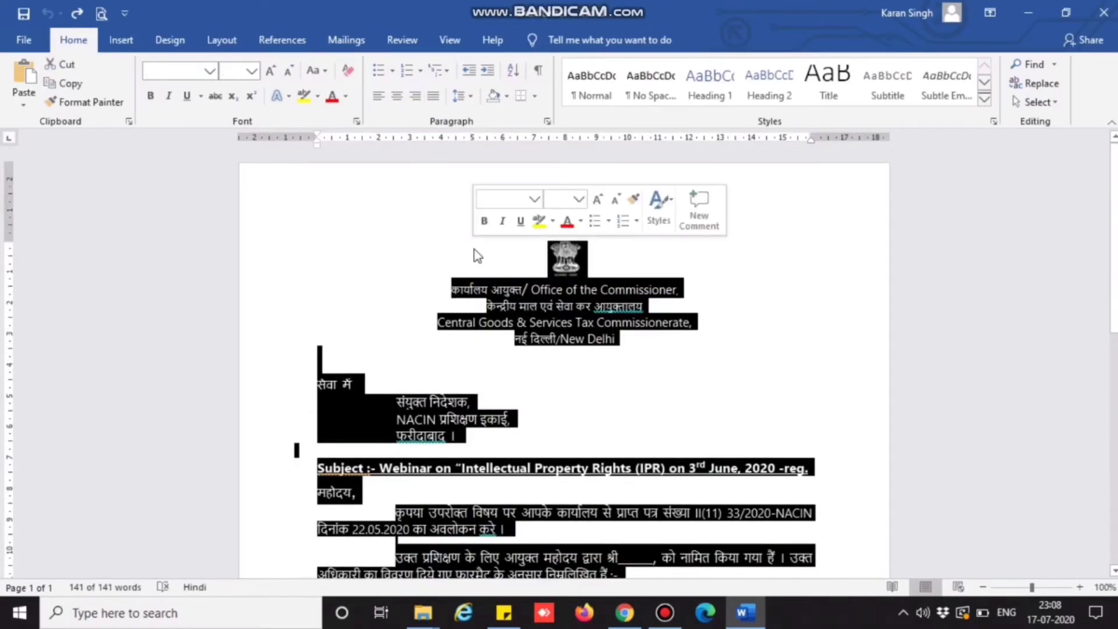
pyautogui.click(625, 613)
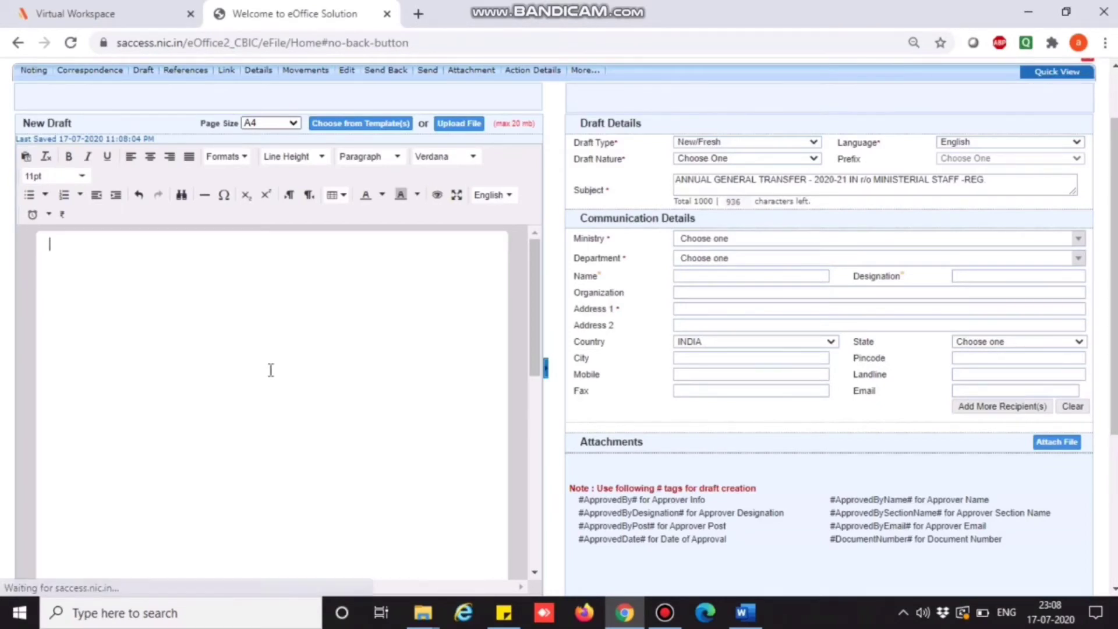
# Paste the Hindi IPR webinar letter into the draft body.
pyautogui.hotkey('ctrl', 'v')
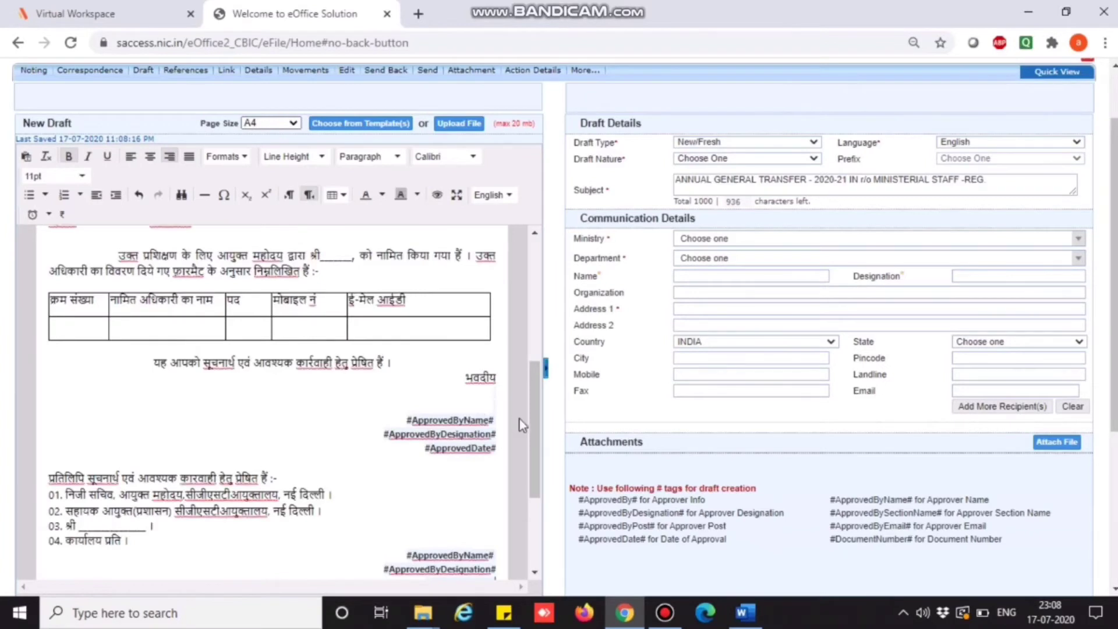
pyautogui.scroll(1, 533, 378)
pyautogui.scroll(5, 548, 340)
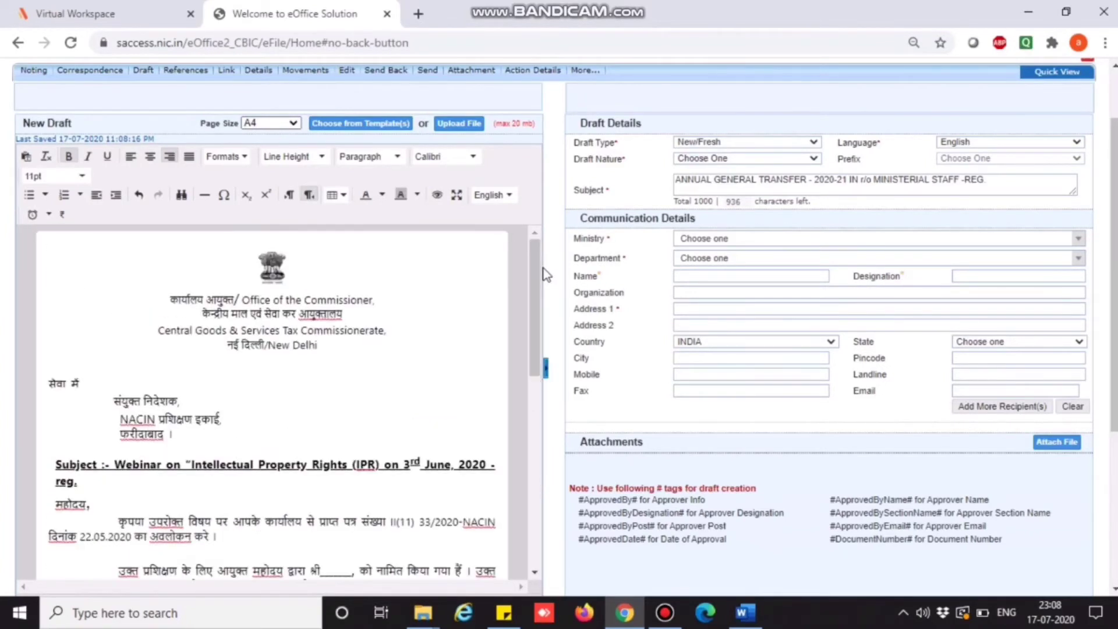
# Replace the draft Subject with the letter's 'Webinar on Intellectual Property Rights (IPR)' line.
pyautogui.moveTo(117, 469); pyautogui.dragTo(495, 473)
pyautogui.hotkey('ctrl', 'c')
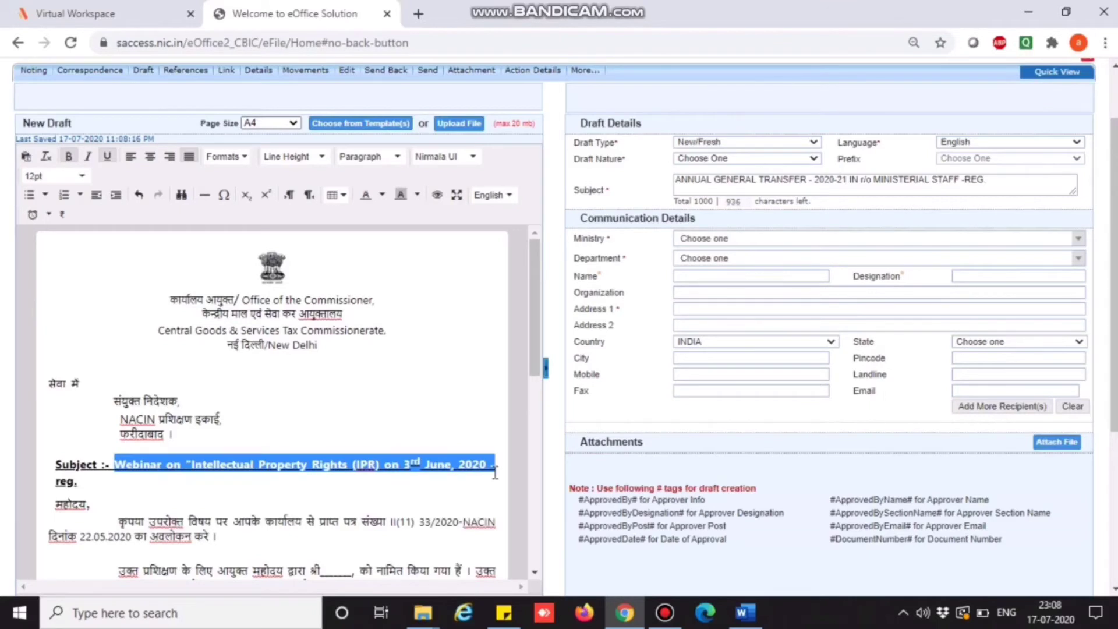
pyautogui.click(858, 184)
pyautogui.hotkey('ctrl', 'a')
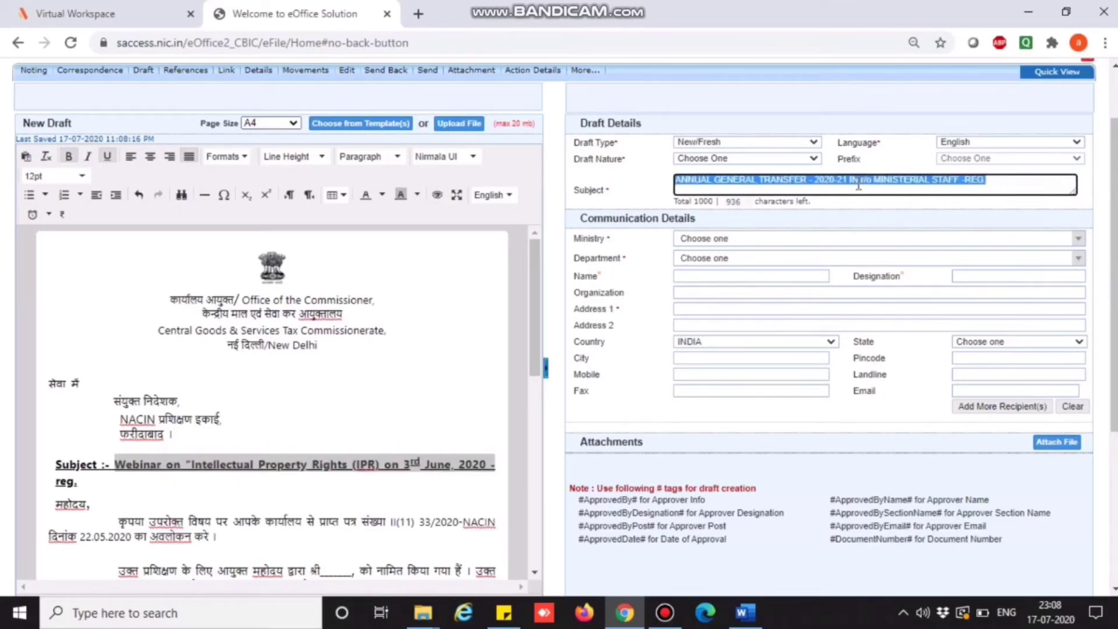
pyautogui.hotkey('ctrl', 'v')
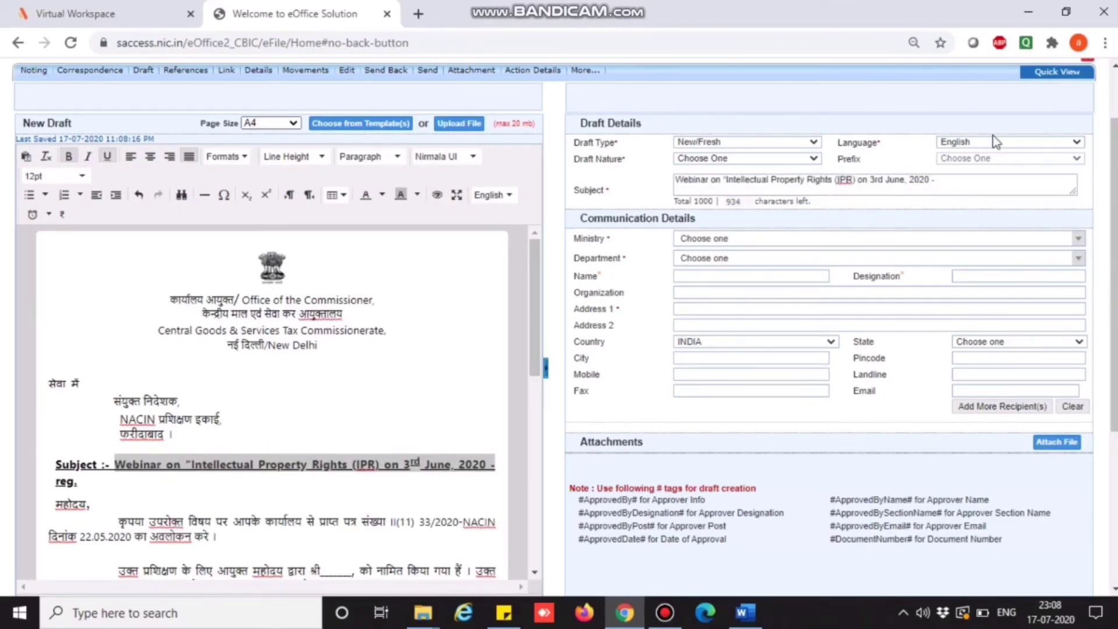
# Set language Hindi, nature Letter, ministry Ministry of Finance, department Department of Revenue.
pyautogui.click(997, 141)
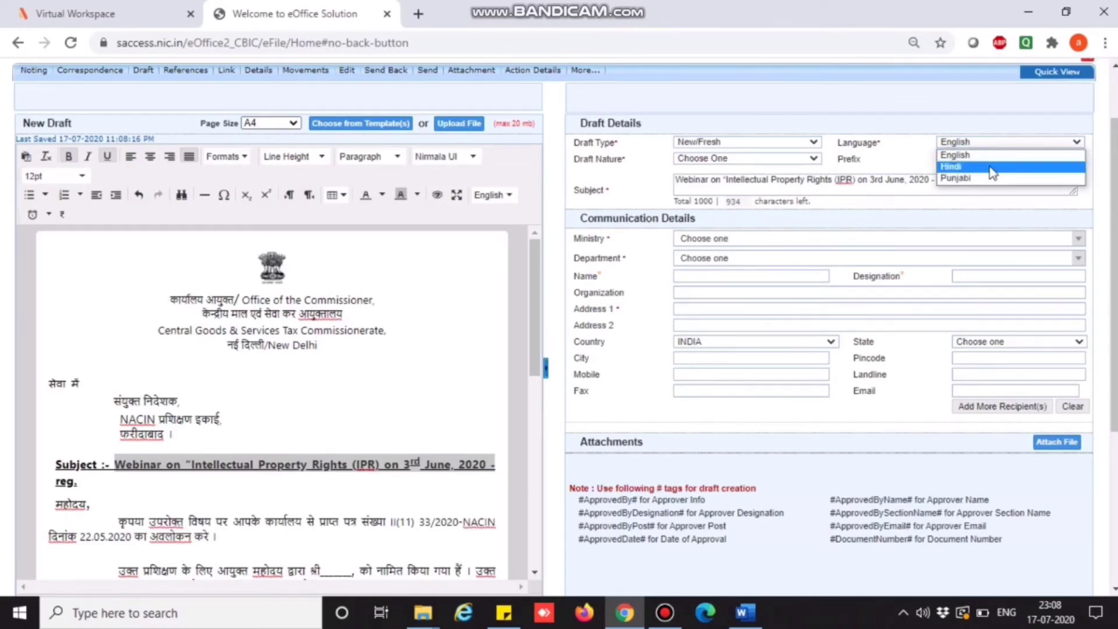
pyautogui.click(991, 169)
pyautogui.click(769, 159)
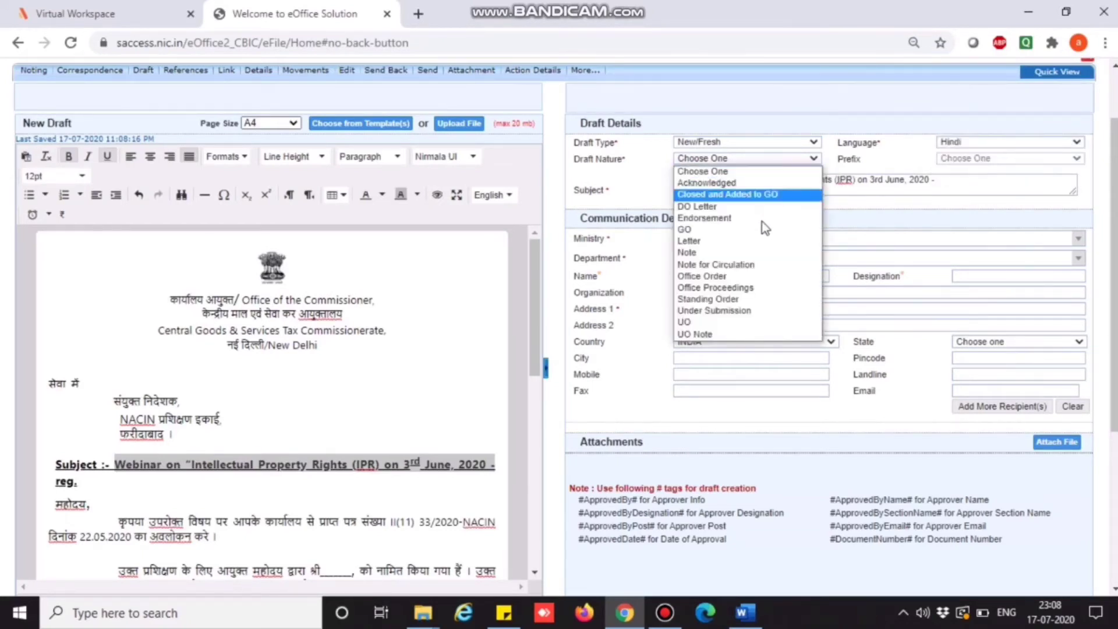
pyautogui.click(761, 243)
pyautogui.click(755, 244)
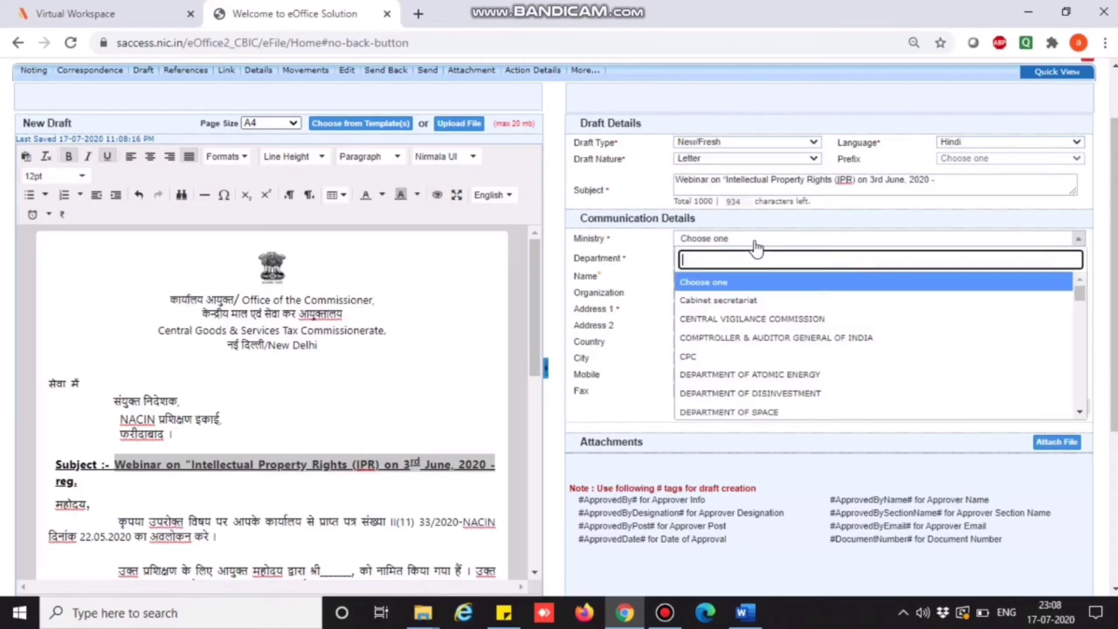
pyautogui.write('fin')
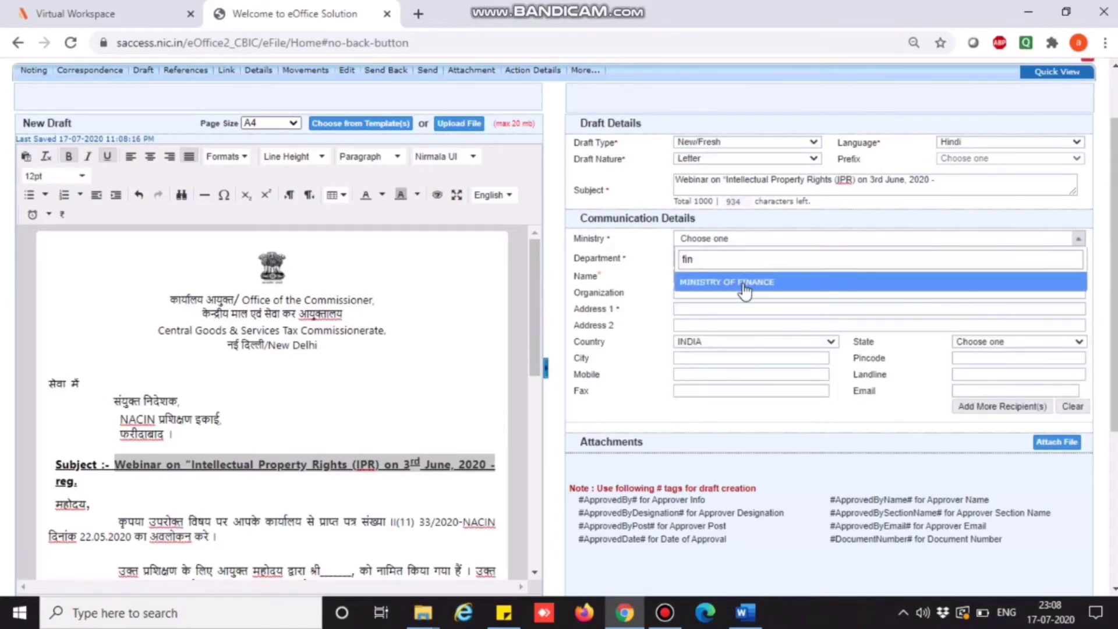
pyautogui.click(745, 283)
pyautogui.click(722, 259)
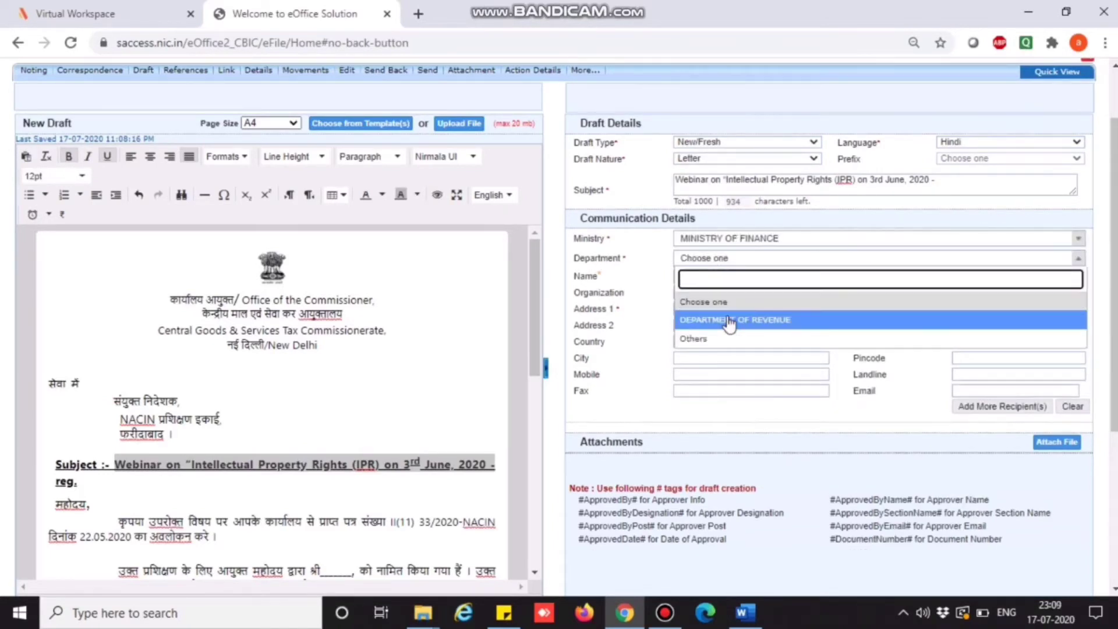
pyautogui.click(728, 317)
# Fill in the recipient's name, Delhi address and e-mail address.
pyautogui.click(722, 277)
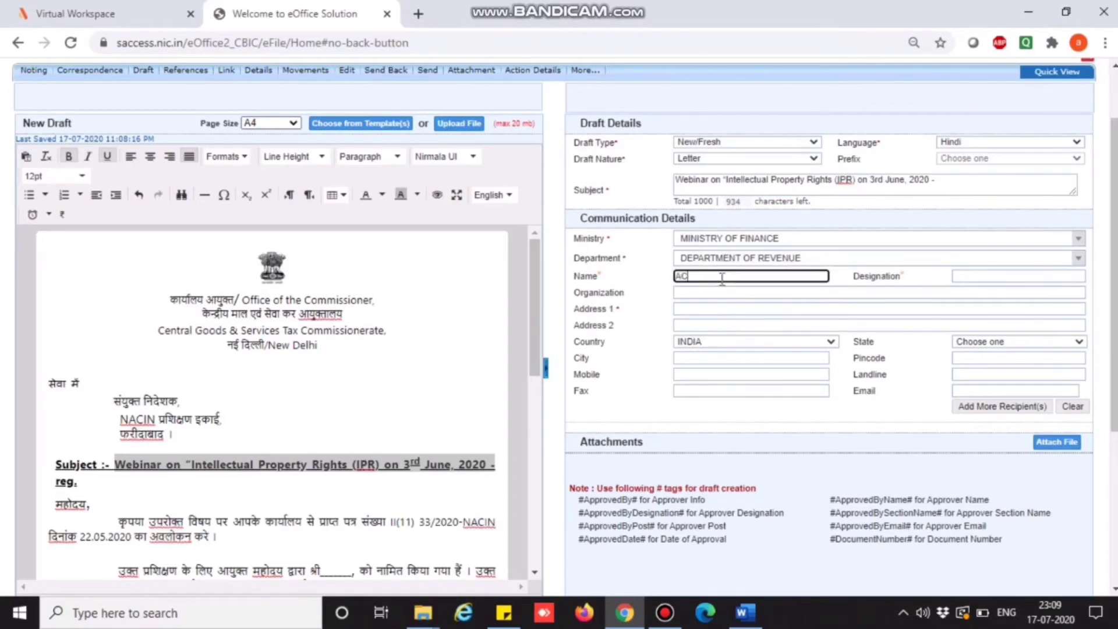
pyautogui.click(702, 306)
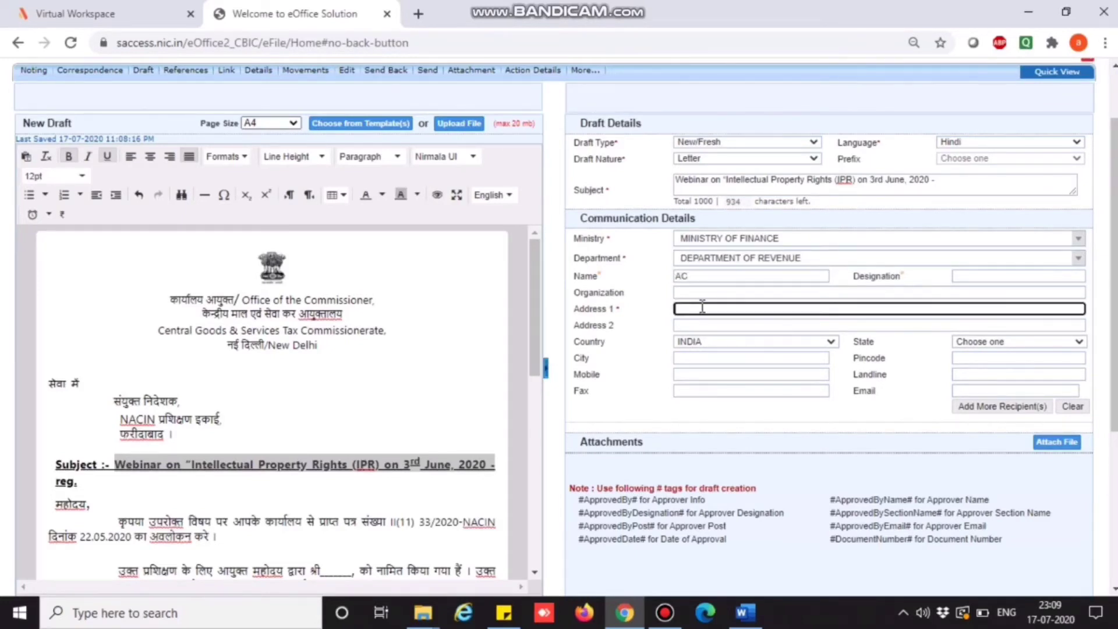
pyautogui.write('EL')
pyautogui.write('ELHI')
pyautogui.click(1006, 394)
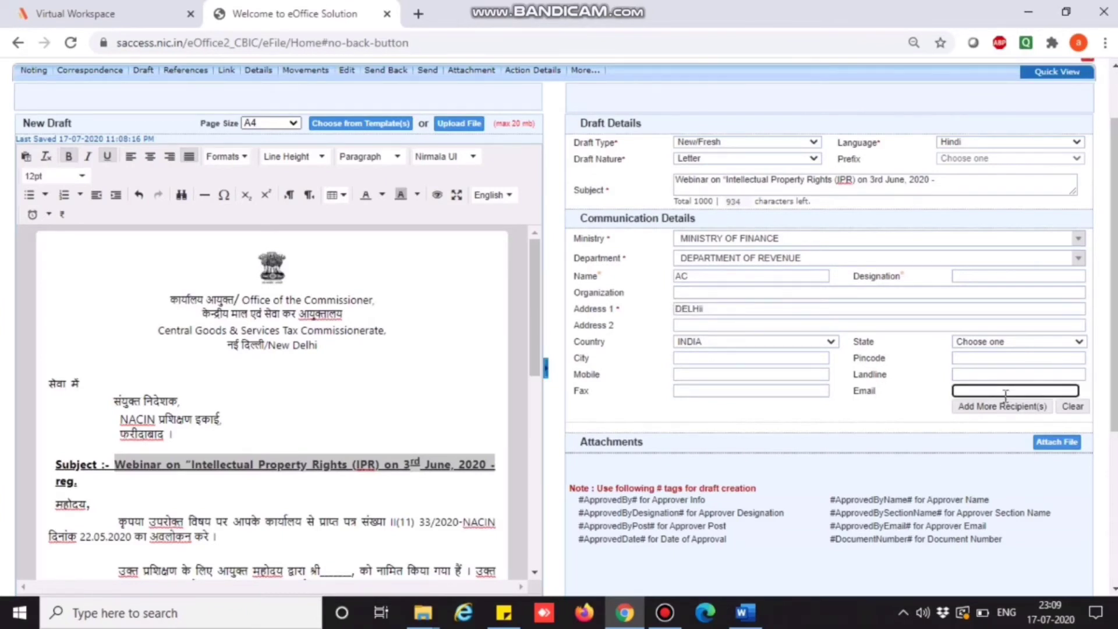
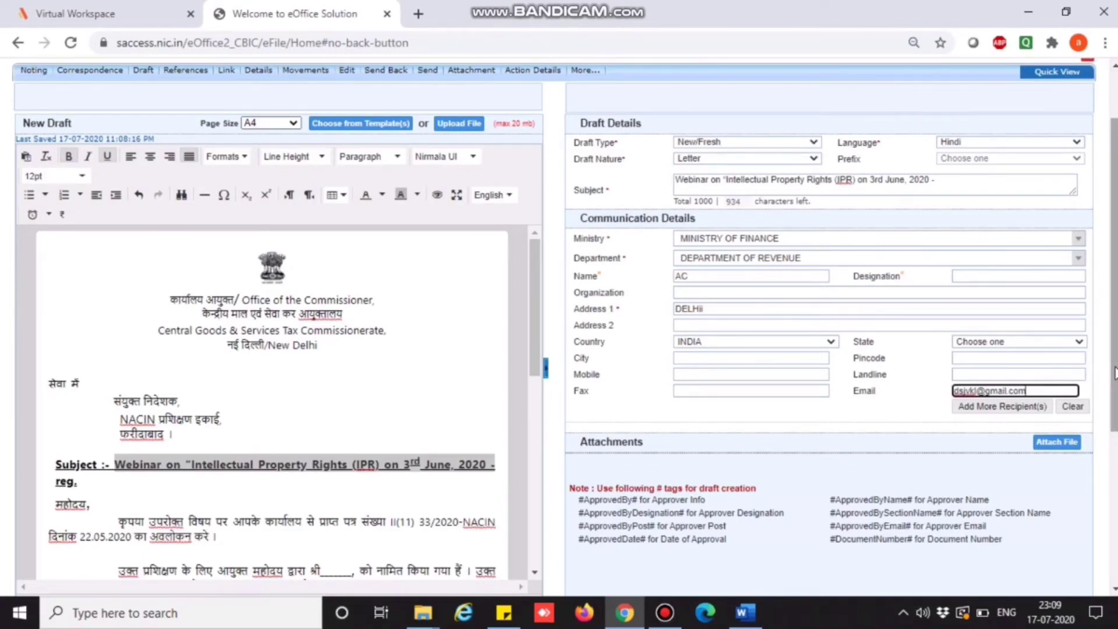
pyautogui.scroll(-3, 1114, 373)
# Save the draft, which becomes DFA/100123 version 1.0 with status DFA.
pyautogui.click(1073, 488)
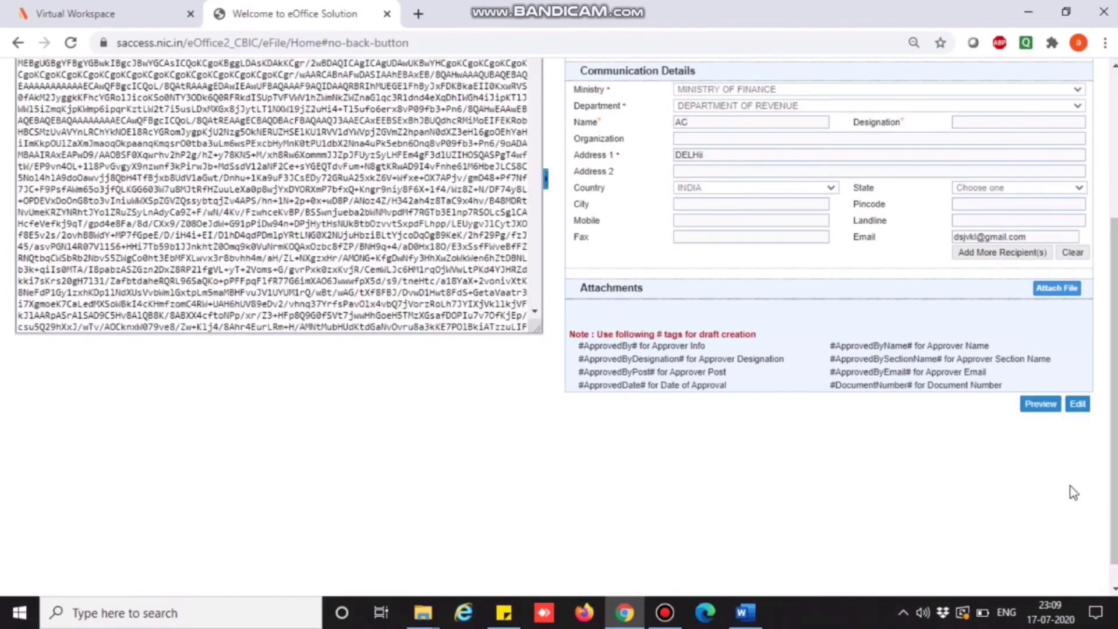
pyautogui.moveTo(1115, 204); pyautogui.dragTo(1113, 102)
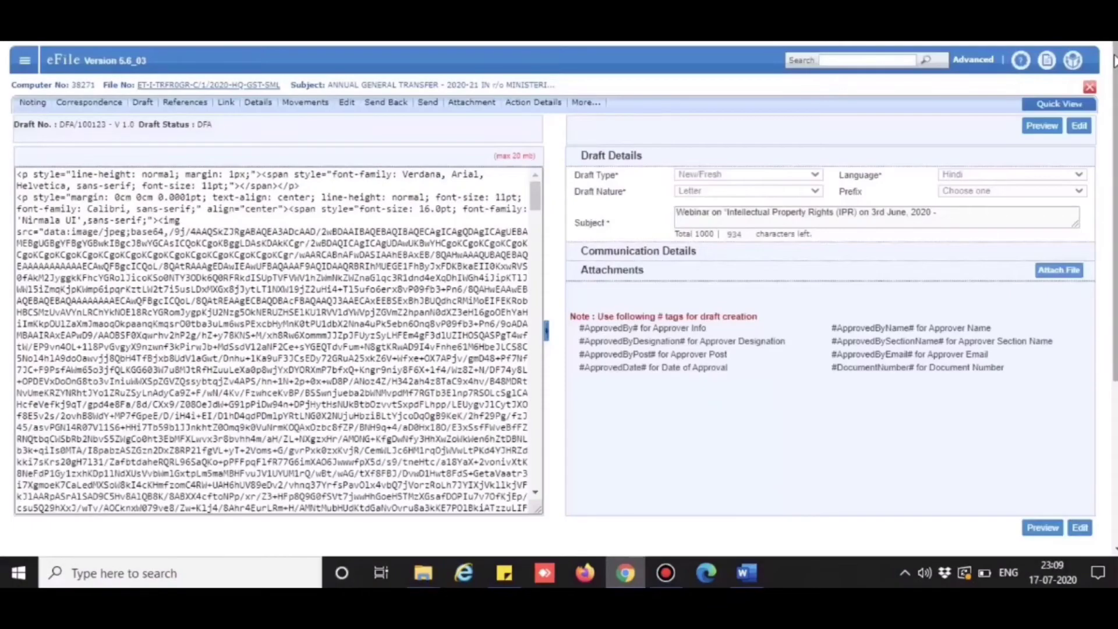
pyautogui.click(150, 118)
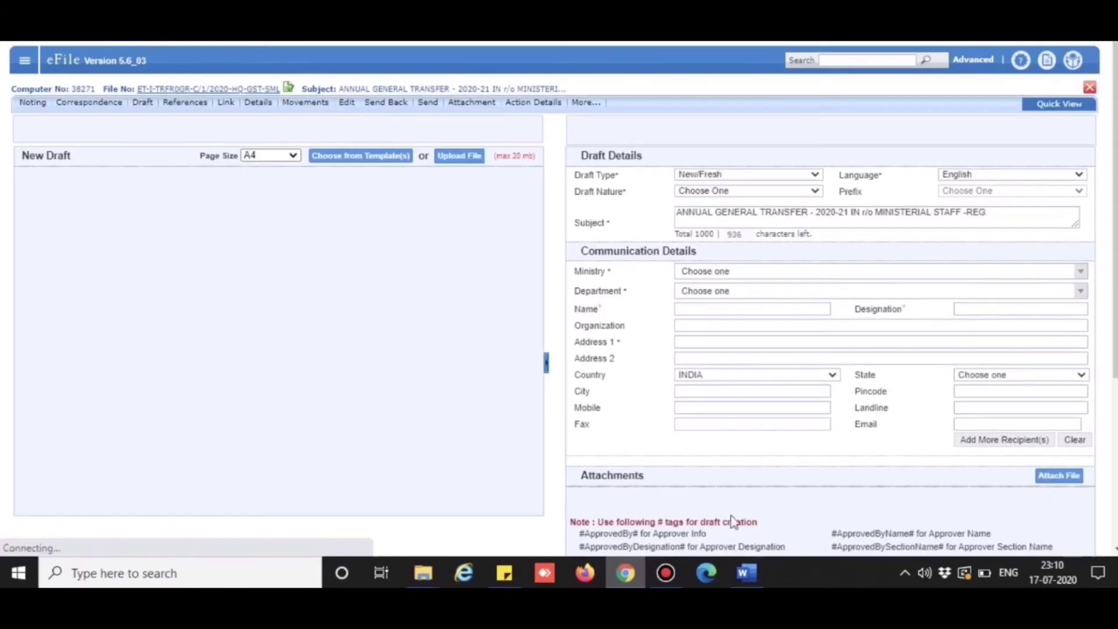
# Copy the whole Hindi letter from Word into the new draft, redoing the incomplete first paste.
pyautogui.click(746, 576)
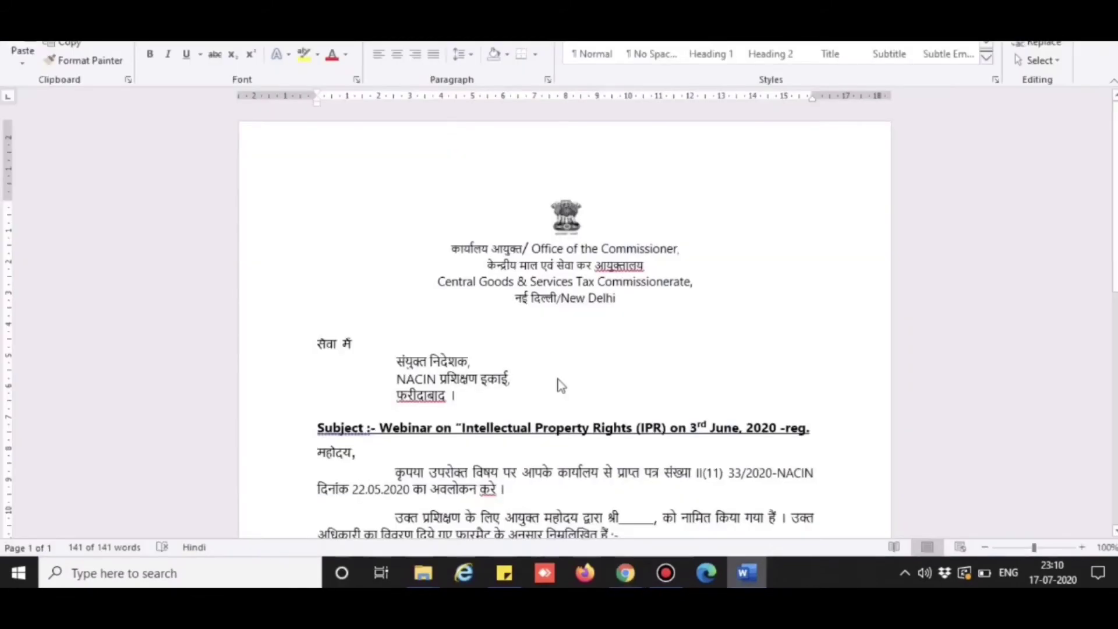
pyautogui.hotkey('ctrl', 'a')
pyautogui.click(625, 573)
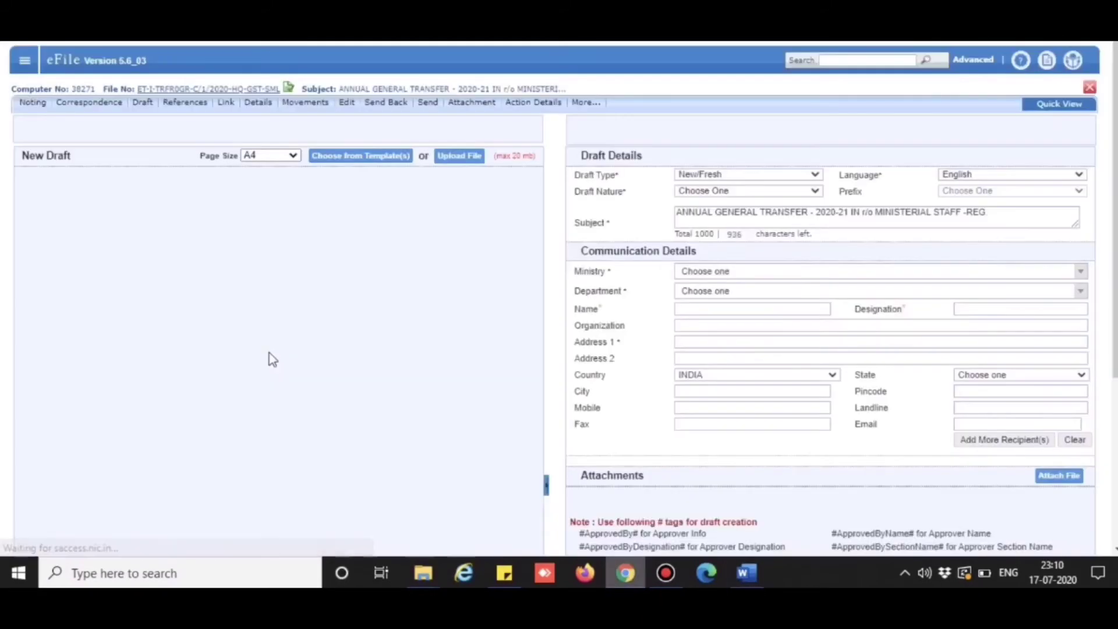
pyautogui.hotkey('ctrl', 'v')
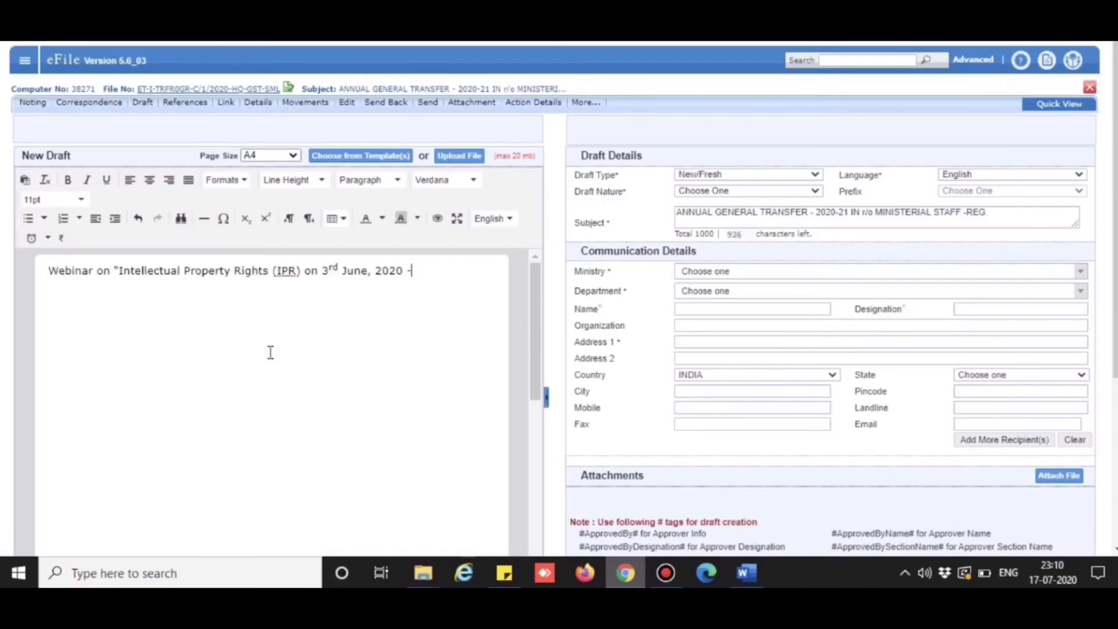
pyautogui.hotkey('ctrl', 'z')
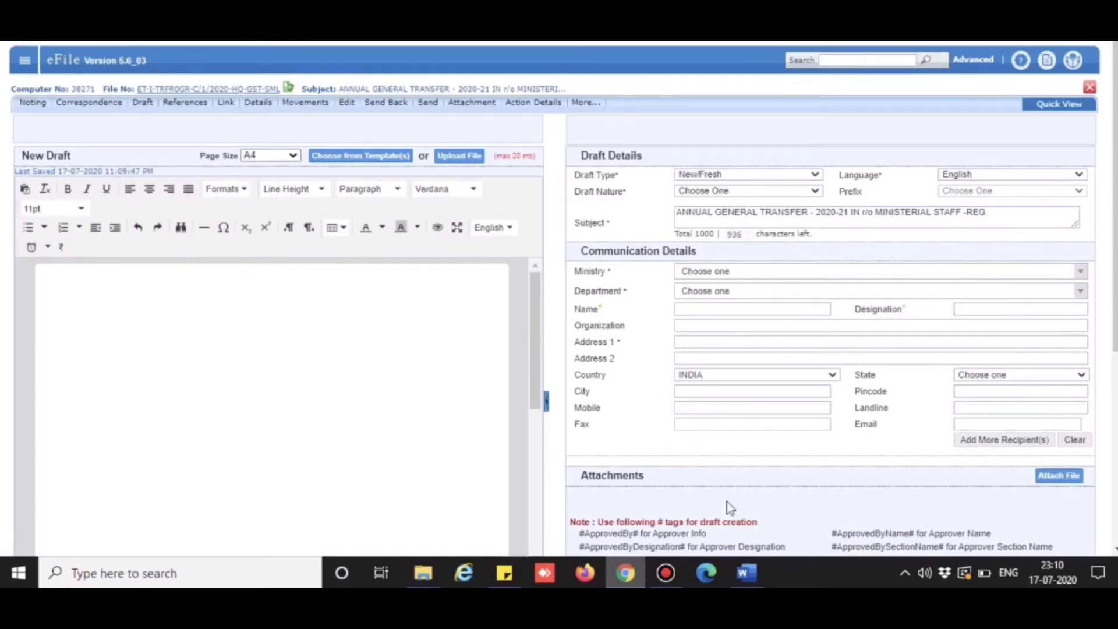
pyautogui.click(746, 573)
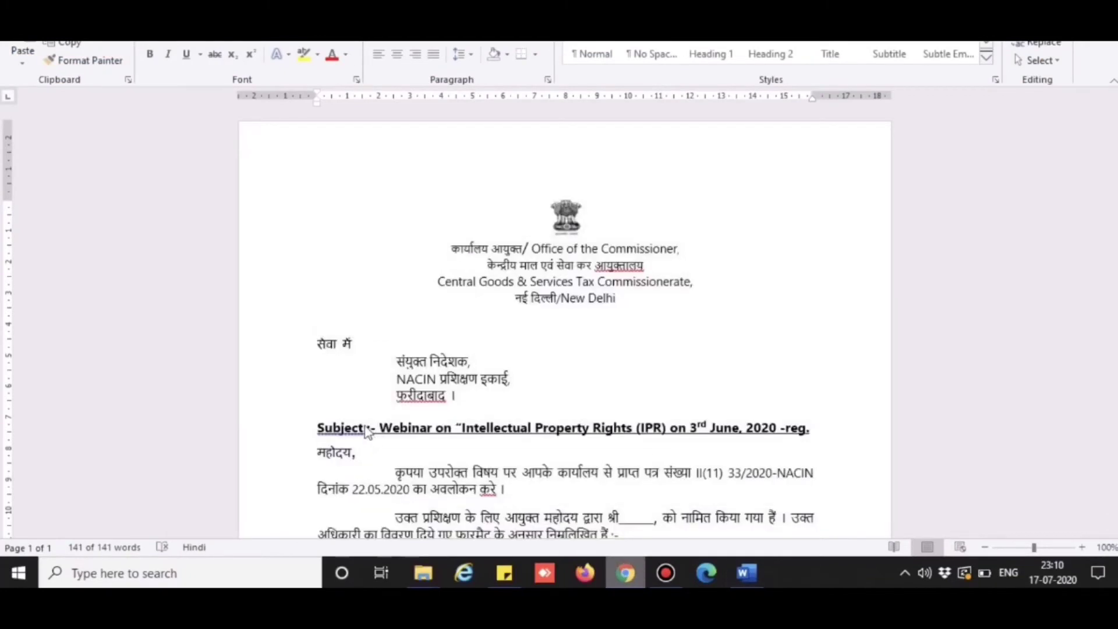
pyautogui.click(624, 574)
pyautogui.hotkey('ctrl', 'a')
pyautogui.click(629, 568)
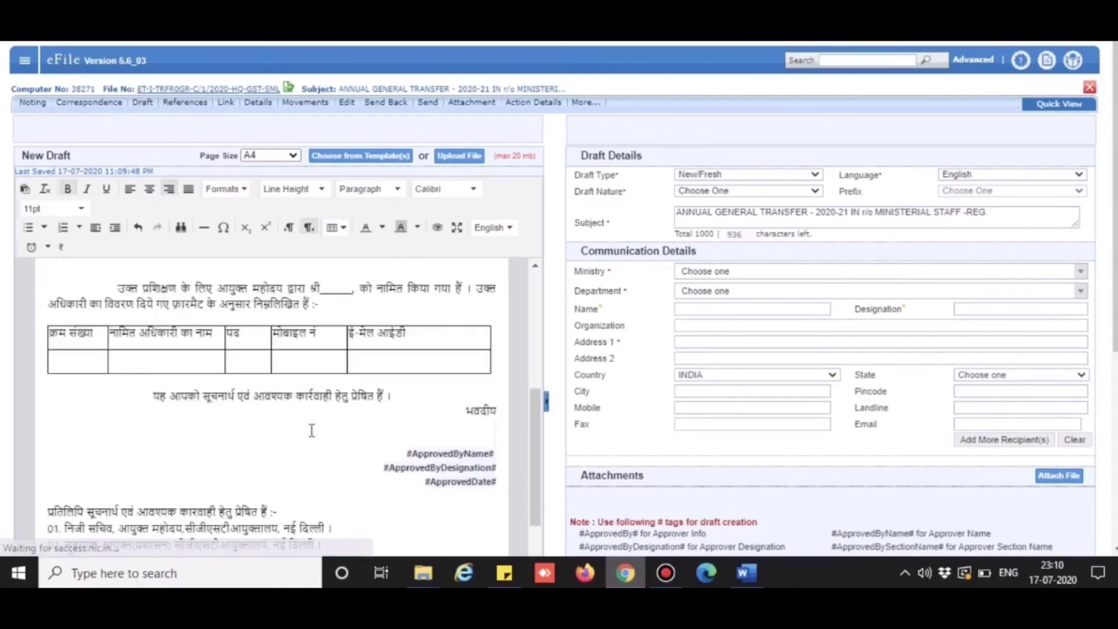
# Paste the IPR webinar line from the letter into the new draft's Subject field.
pyautogui.scroll(10, 535, 407)
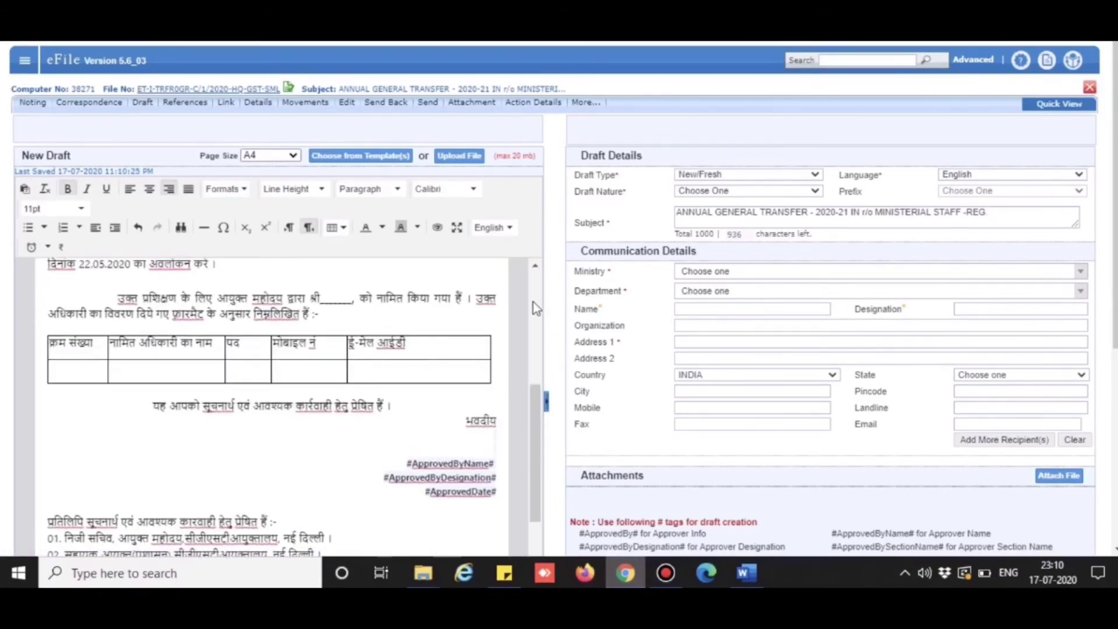
pyautogui.moveTo(533, 473); pyautogui.dragTo(530, 495)
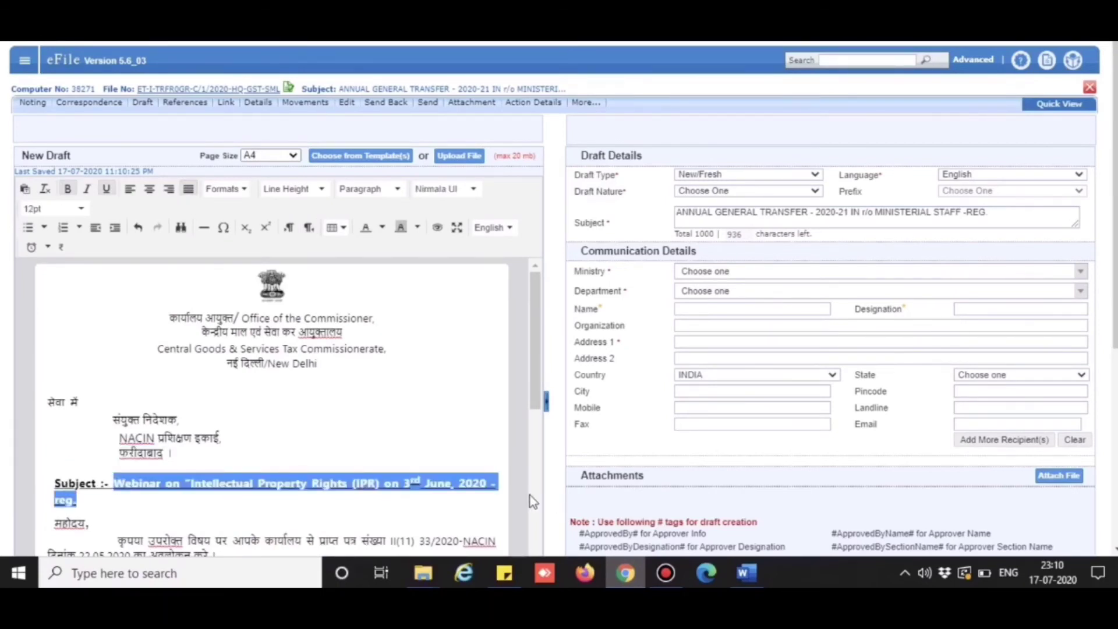
pyautogui.tripleClick(737, 220)
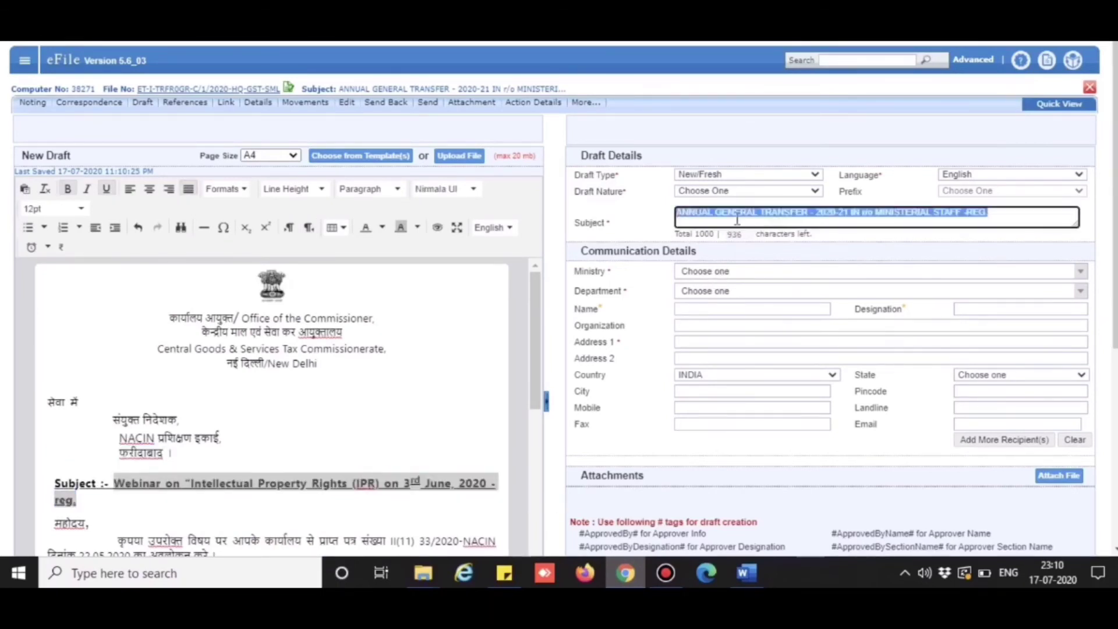
pyautogui.write('Webinar on "Intellectual Property Rights (IPR) on 3rd June, 2020 -reg.')
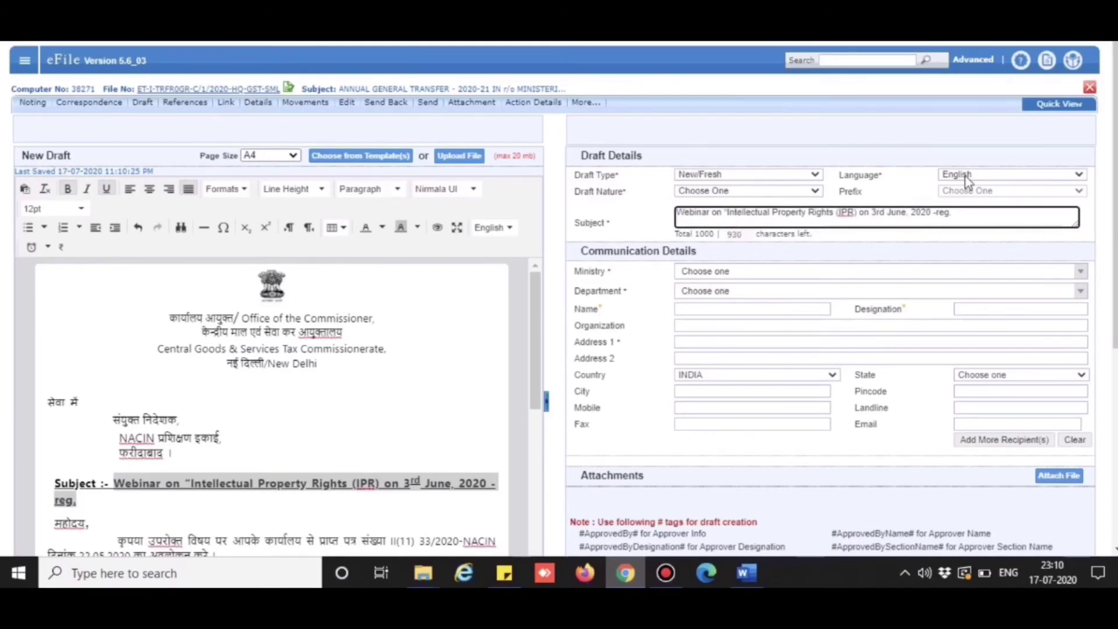
# Set the draft language to Hindi, nature to Letter, and ministry to Ministry of Finance.
pyautogui.click(968, 176)
pyautogui.click(966, 199)
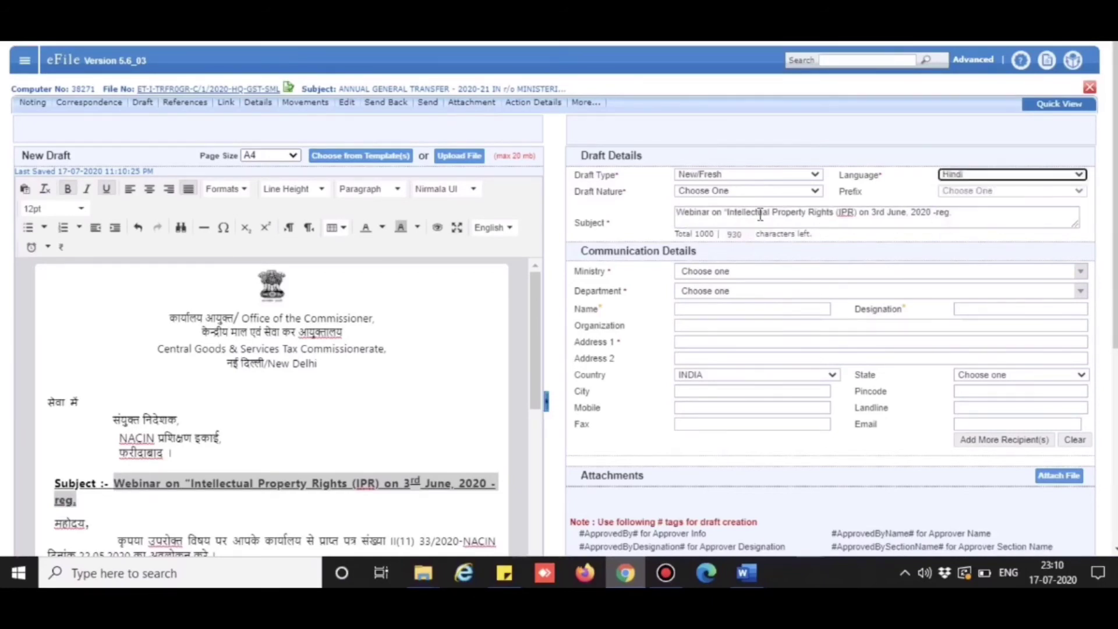
pyautogui.click(738, 195)
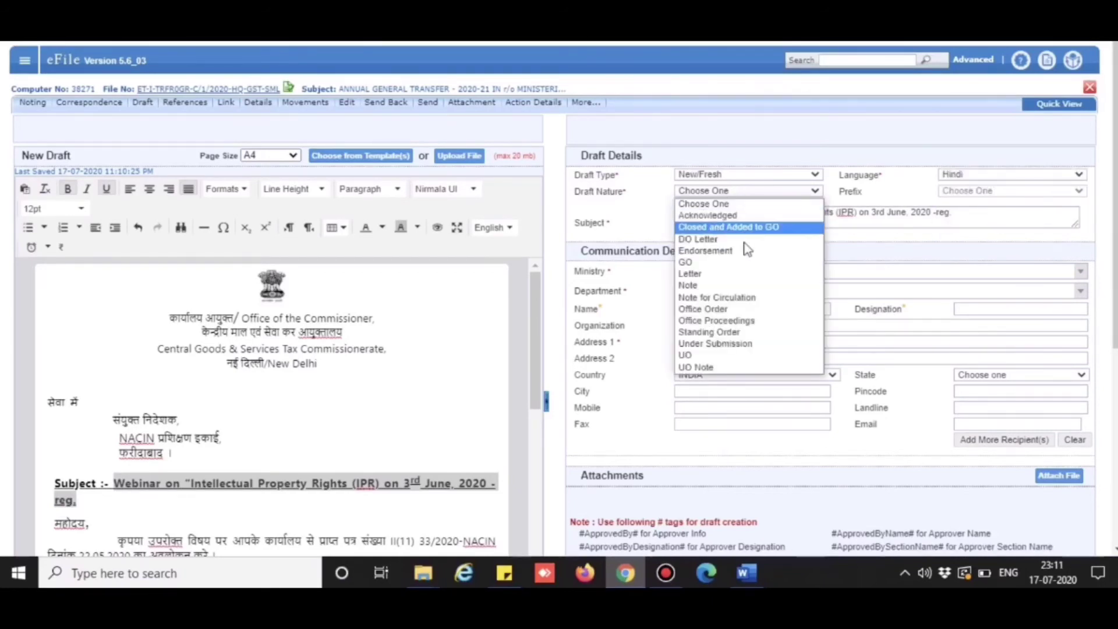
pyautogui.click(747, 284)
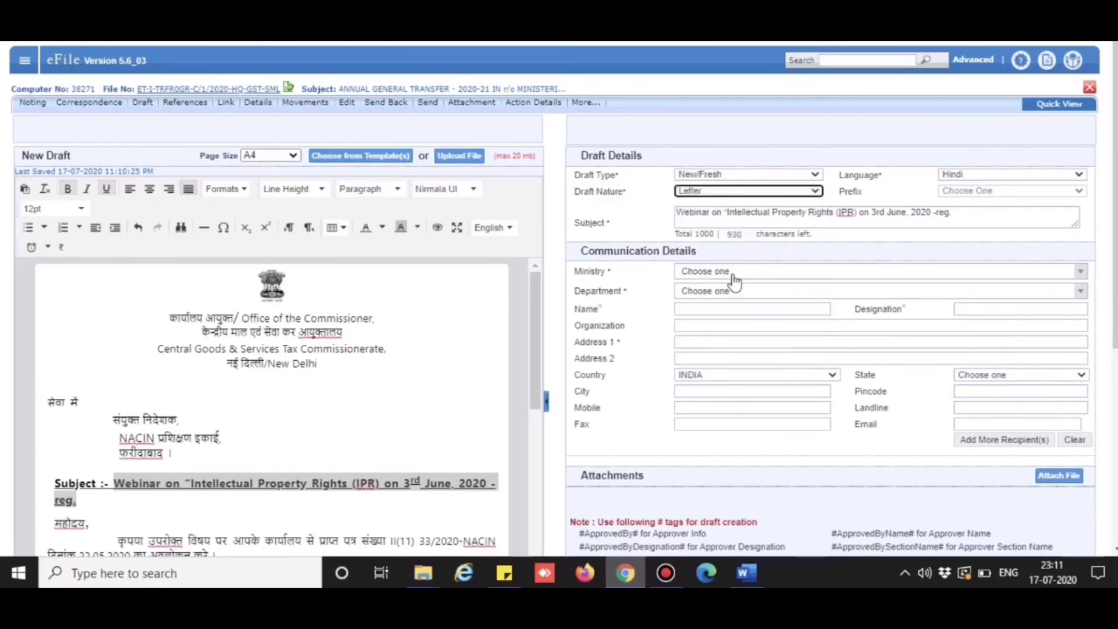
pyautogui.click(735, 275)
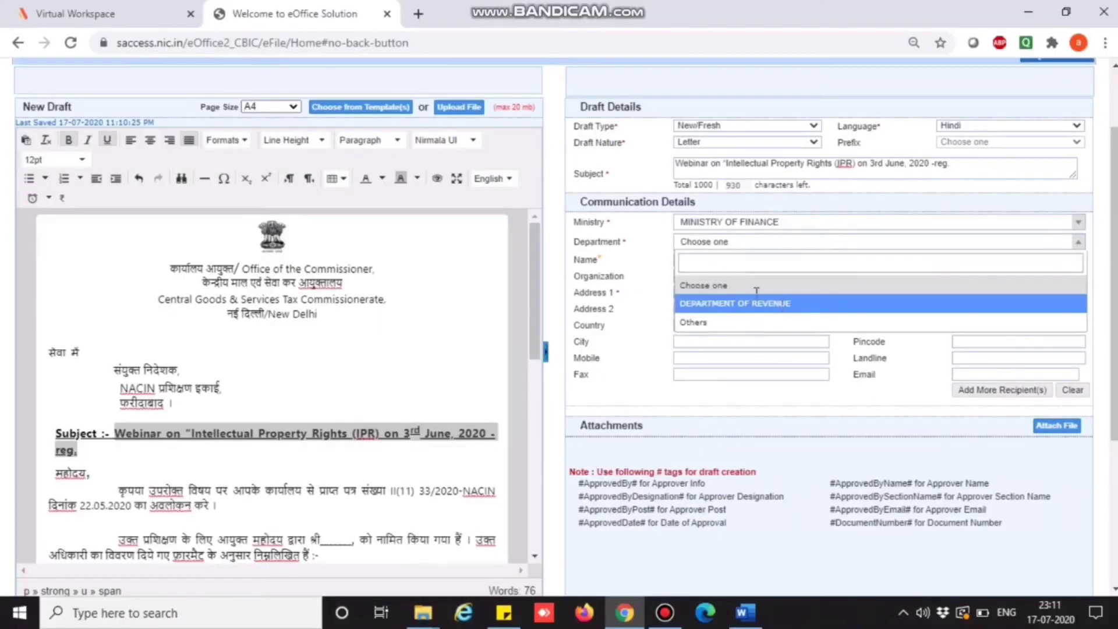
# Choose Department of Revenue, enter the recipient's name, Mumbai address and e-mail, and save as DFA/100124.
pyautogui.click(722, 299)
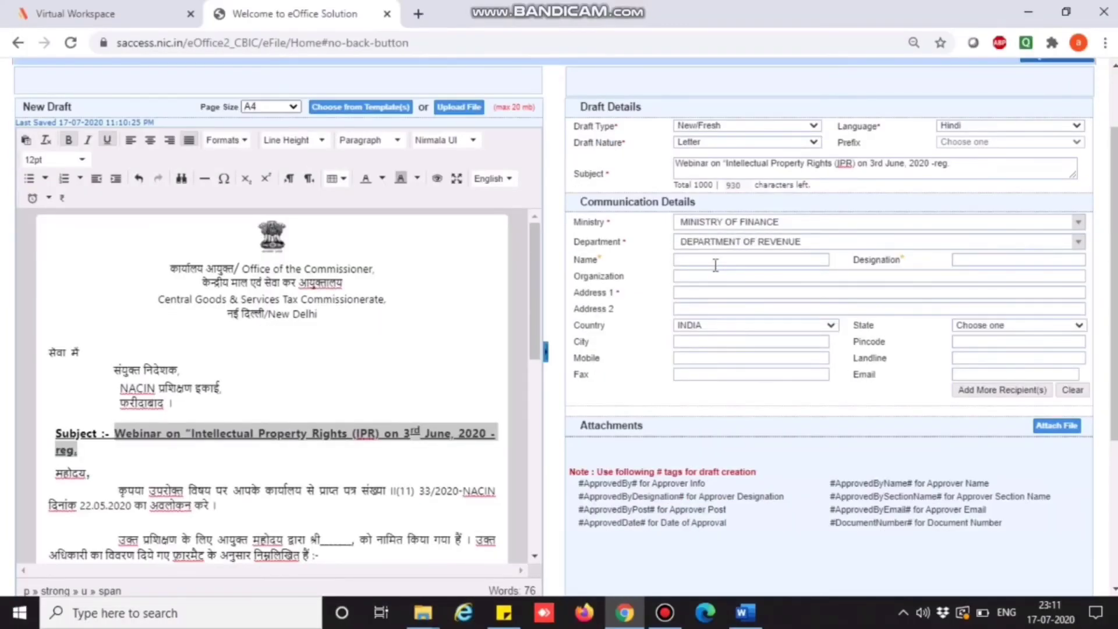
pyautogui.click(716, 265)
pyautogui.write('fhsdf')
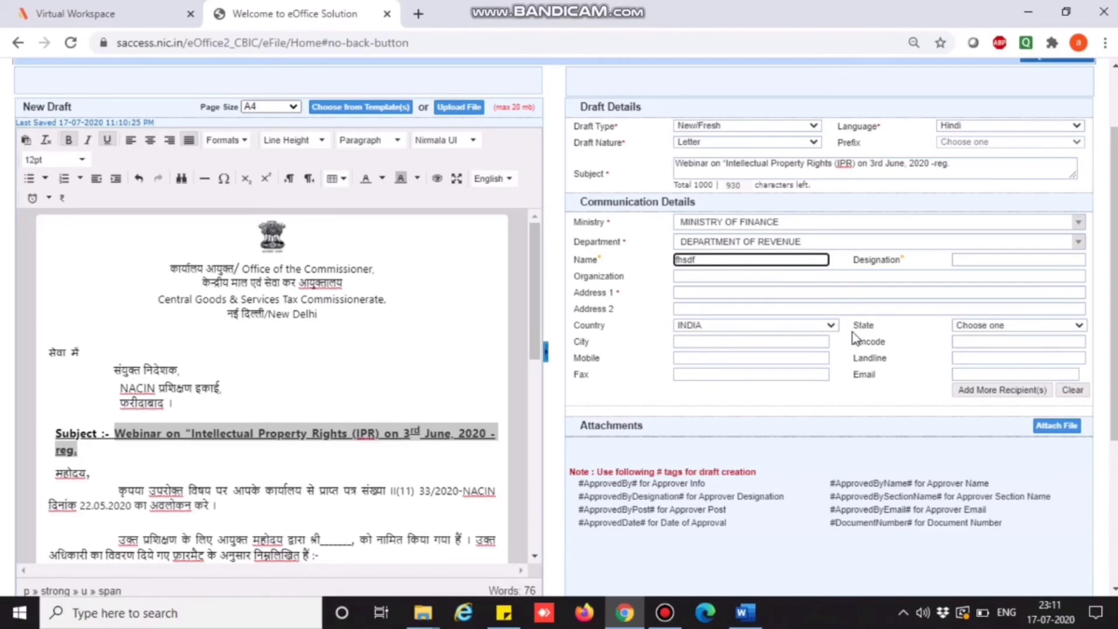
pyautogui.click(770, 294)
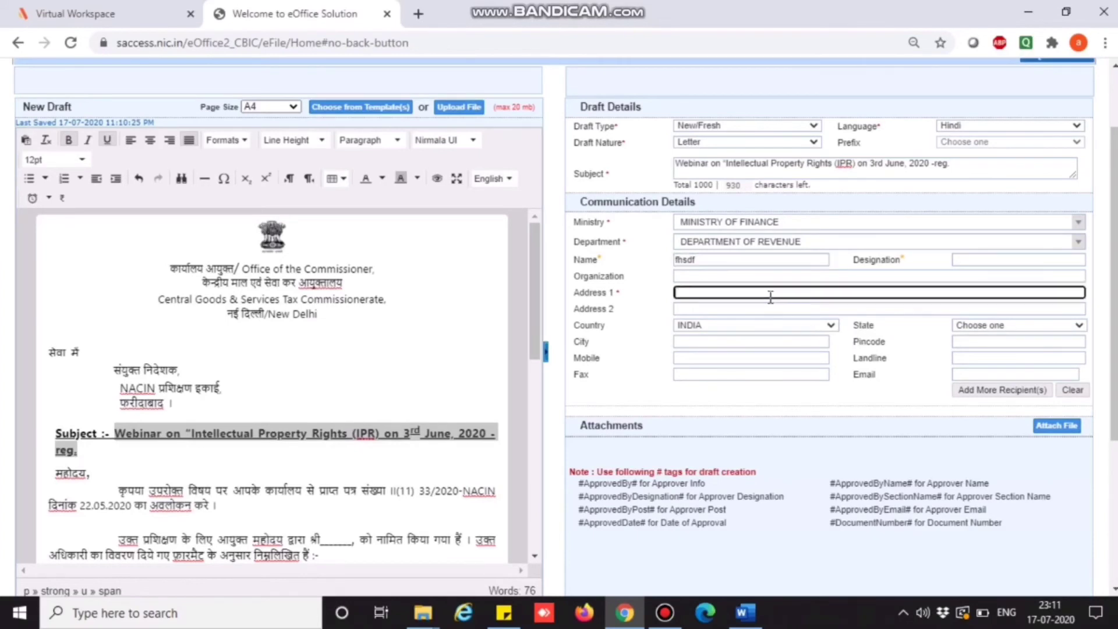
pyautogui.write('delhoi')
pyautogui.write('mu')
pyautogui.write('mbai')
pyautogui.click(1025, 373)
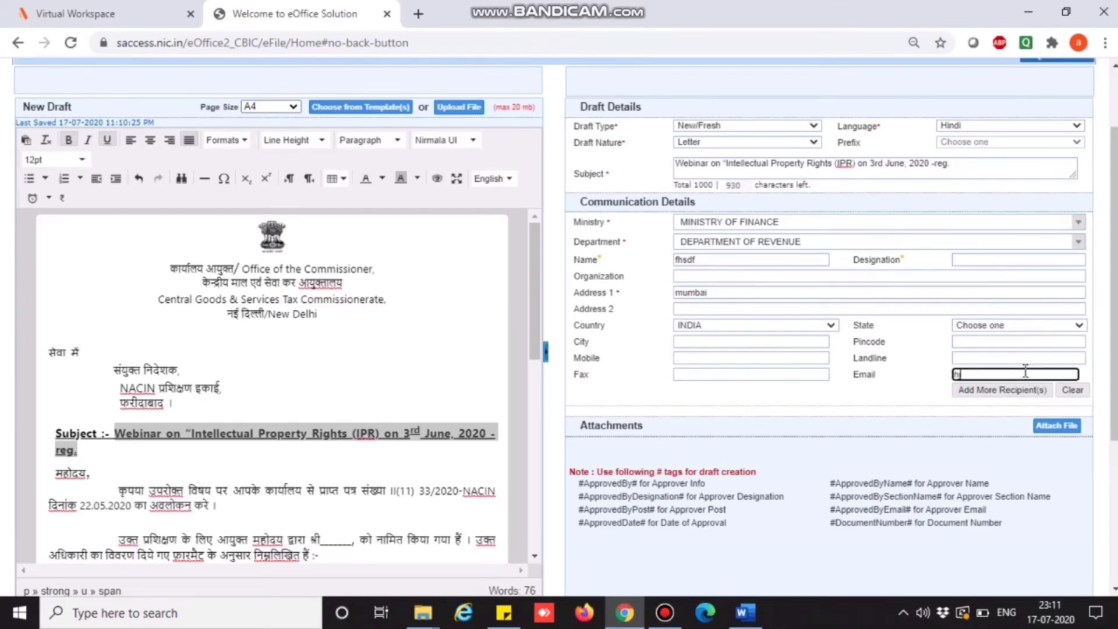
pyautogui.scroll(-4, 1074, 407)
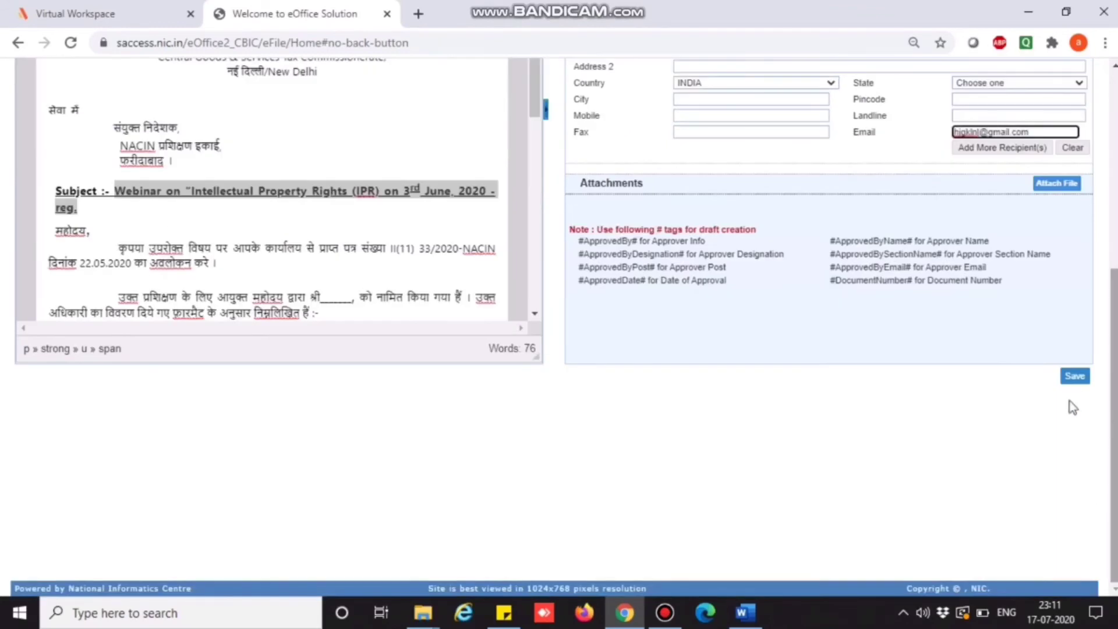
pyautogui.click(1075, 377)
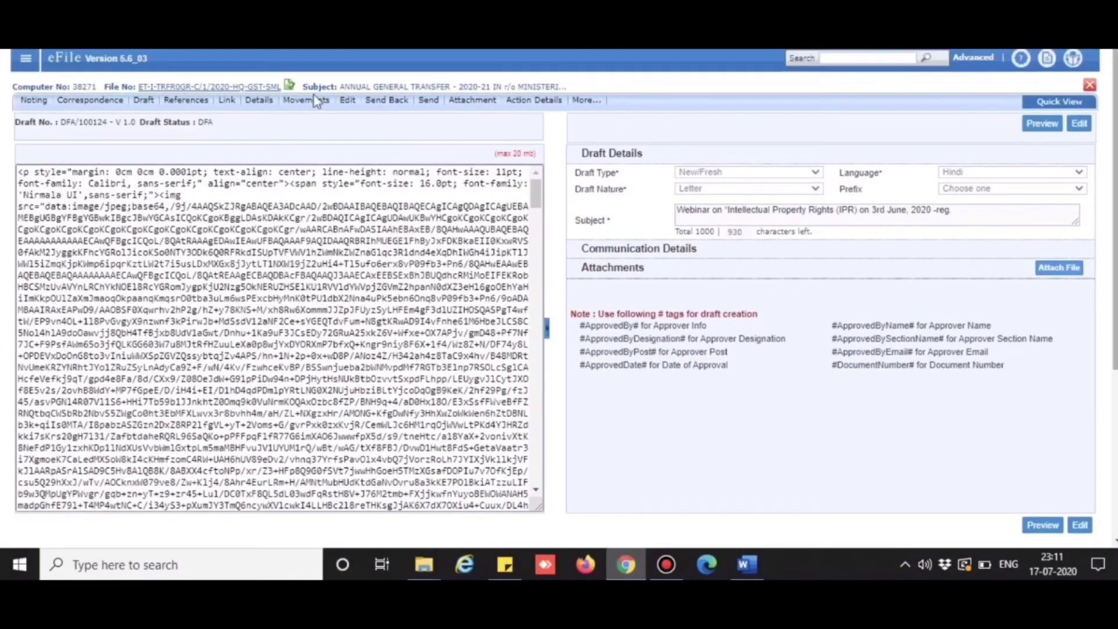
# Open View Draft from the Draft menu to list both webinar drafts.
pyautogui.moveTo(149, 107)
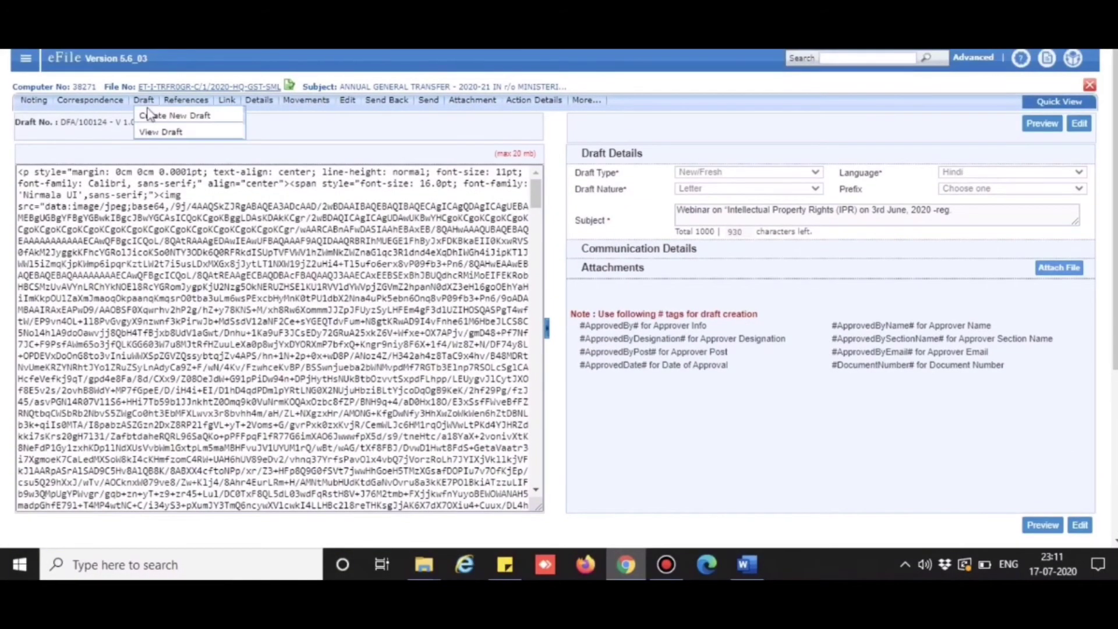
pyautogui.click(153, 134)
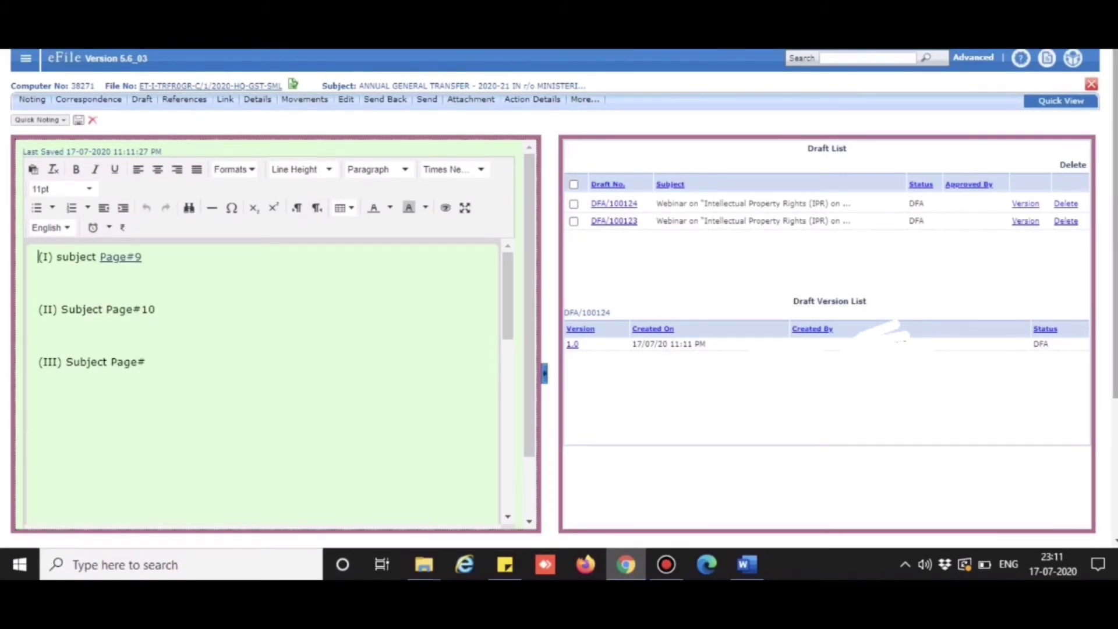
# Tick drafts DFA/100124 and DFA/100123 in the Draft List.
pyautogui.click(573, 205)
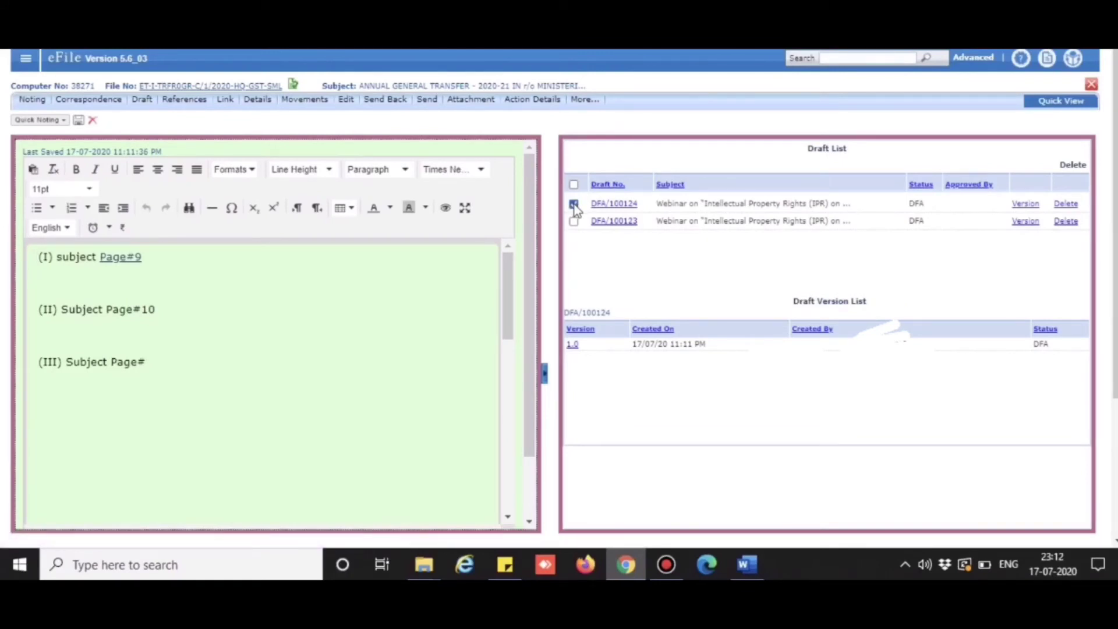
pyautogui.click(574, 221)
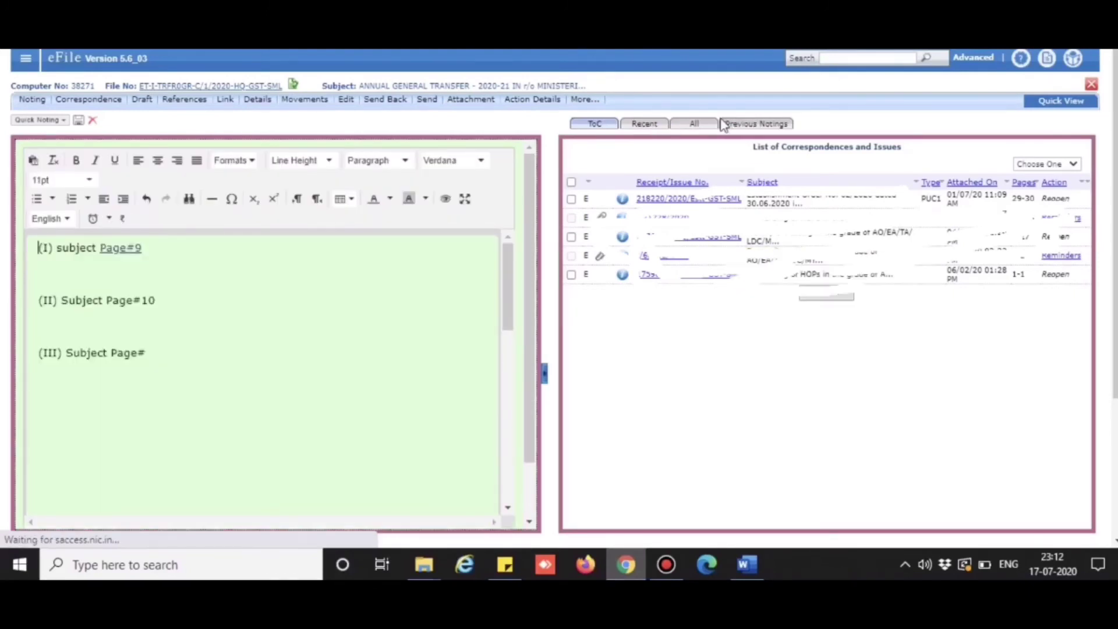
# Open the first receipt's correspondence PDF in the viewer, landing on page 30 of 30.
pyautogui.scroll(-1, 700, 133)
pyautogui.click(699, 131)
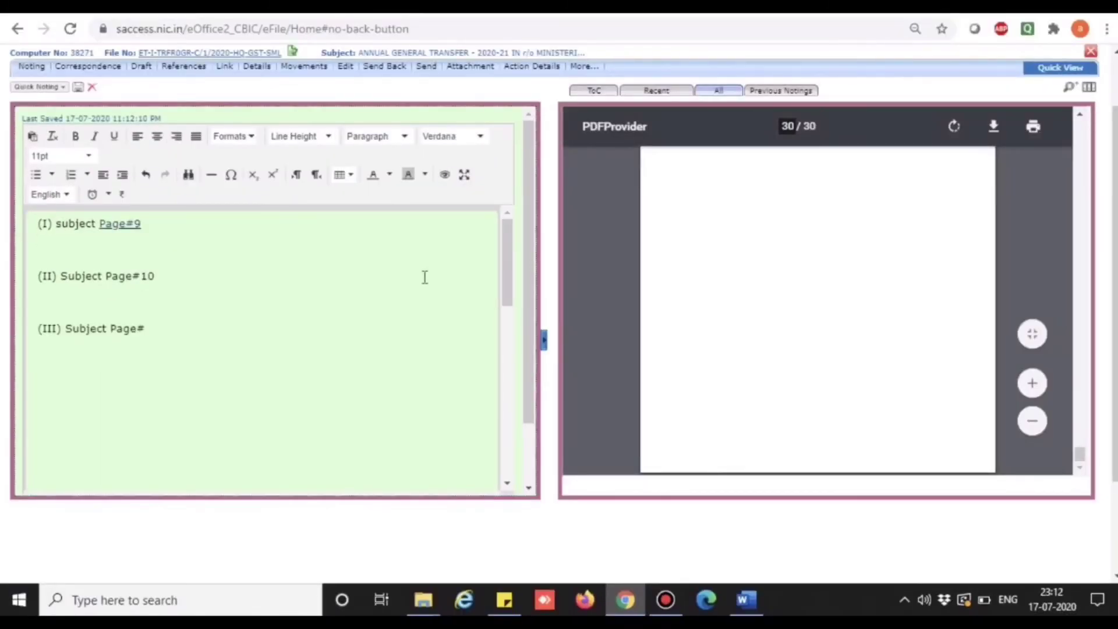